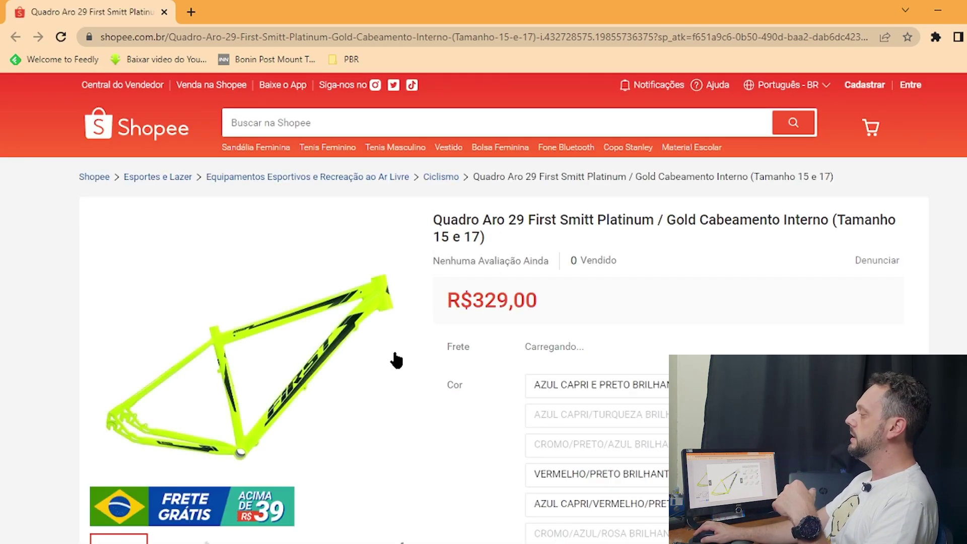
- Look through the frame's colour photos, price, shipping terms and size options in the product listing
{"action": "scroll", "coordinate": [397, 359], "scroll_direction": "down", "scroll_amount": 3}
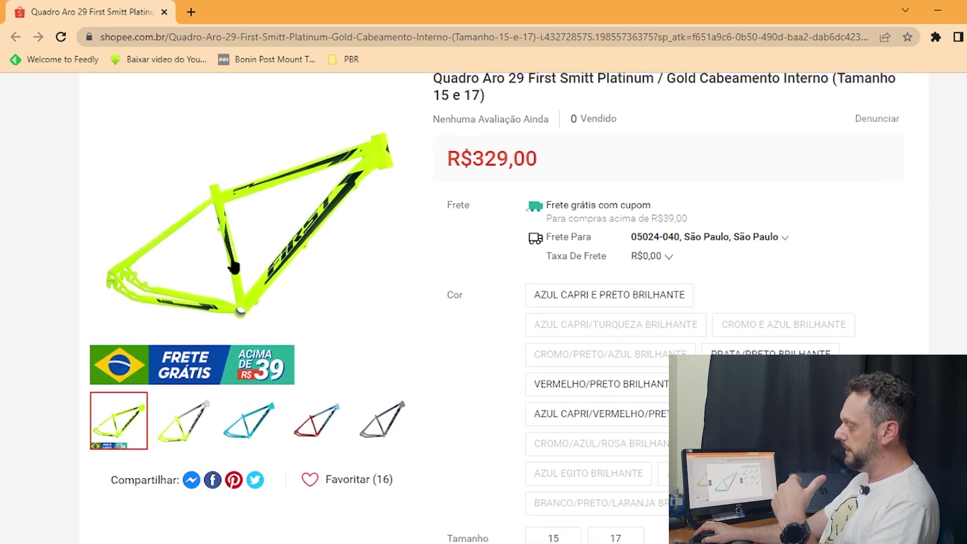
{"action": "scroll", "coordinate": [190, 302], "scroll_direction": "down", "scroll_amount": 3}
{"action": "scroll", "coordinate": [190, 297], "scroll_direction": "up", "scroll_amount": 5}
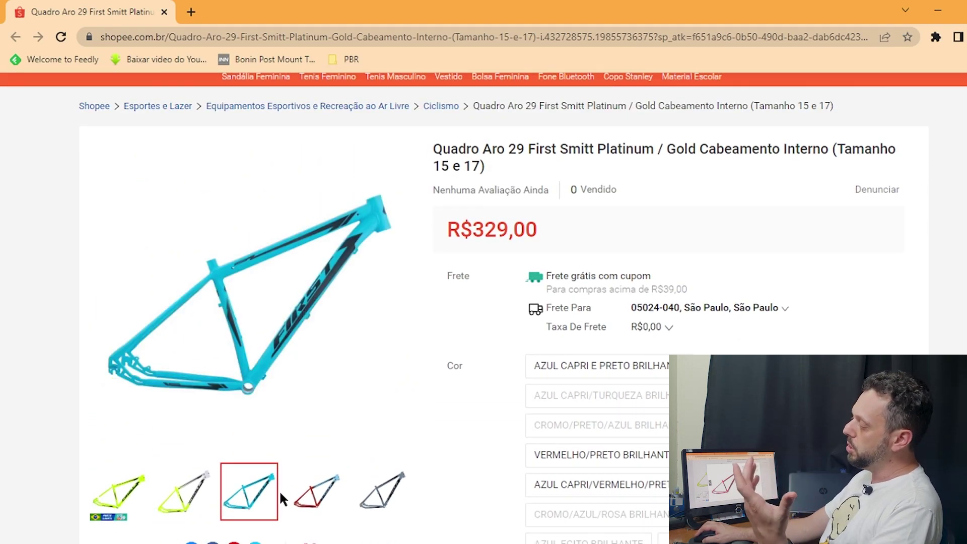
{"action": "scroll", "coordinate": [445, 464], "scroll_direction": "down", "scroll_amount": 1}
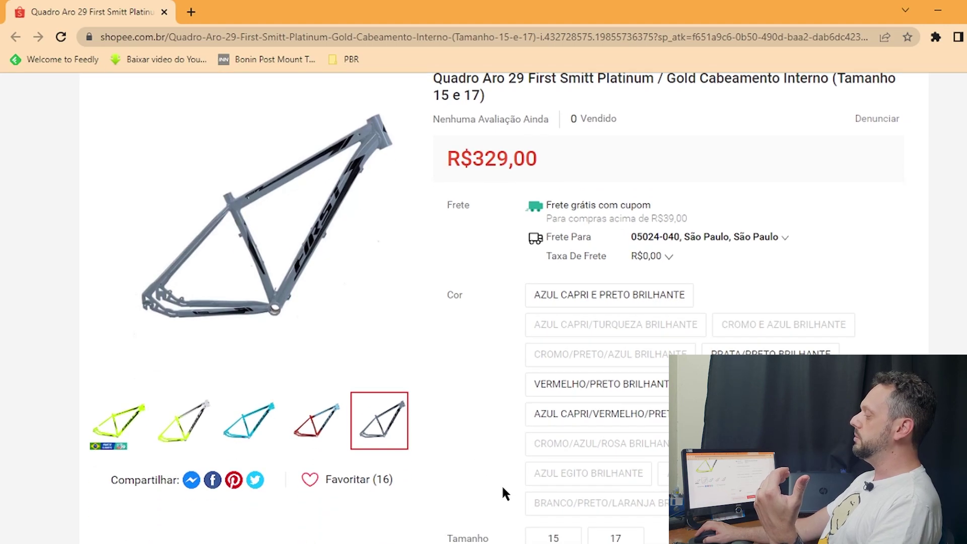
{"action": "left_click", "coordinate": [603, 536]}
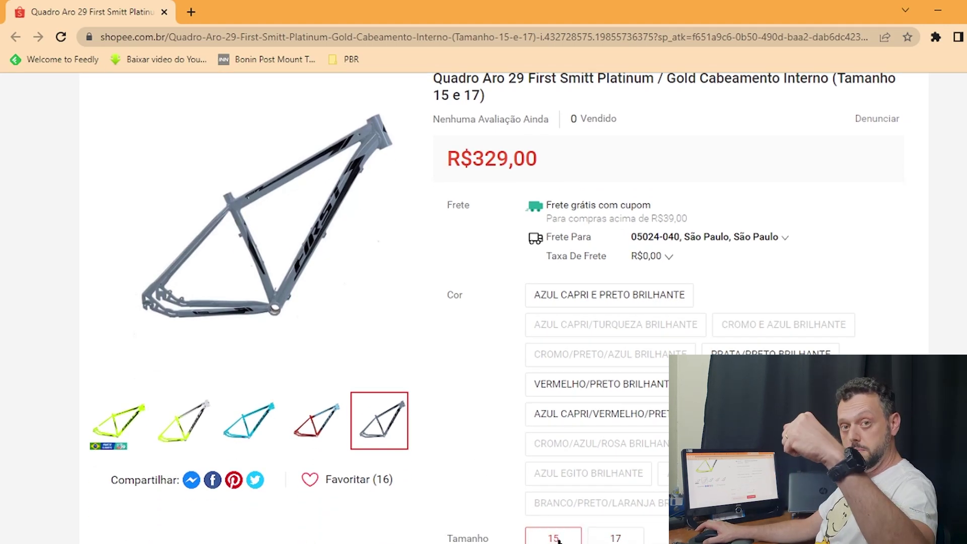
- Read the frame's product description for its material, weight, cabling, rear axle, seatpost size and tyre width
{"action": "scroll", "coordinate": [479, 533], "scroll_direction": "down", "scroll_amount": 10}
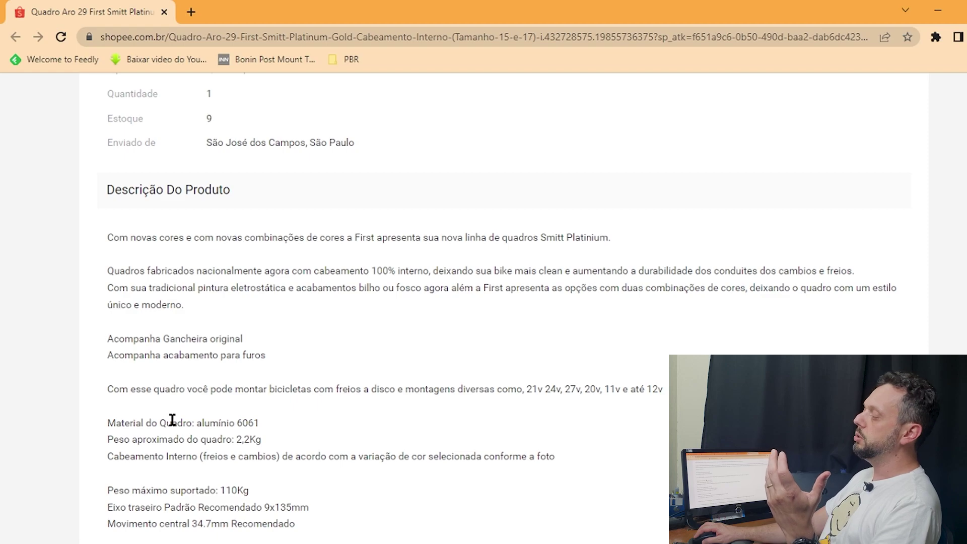
{"action": "left_click_drag", "start_coordinate": [191, 425], "coordinate": [275, 428]}
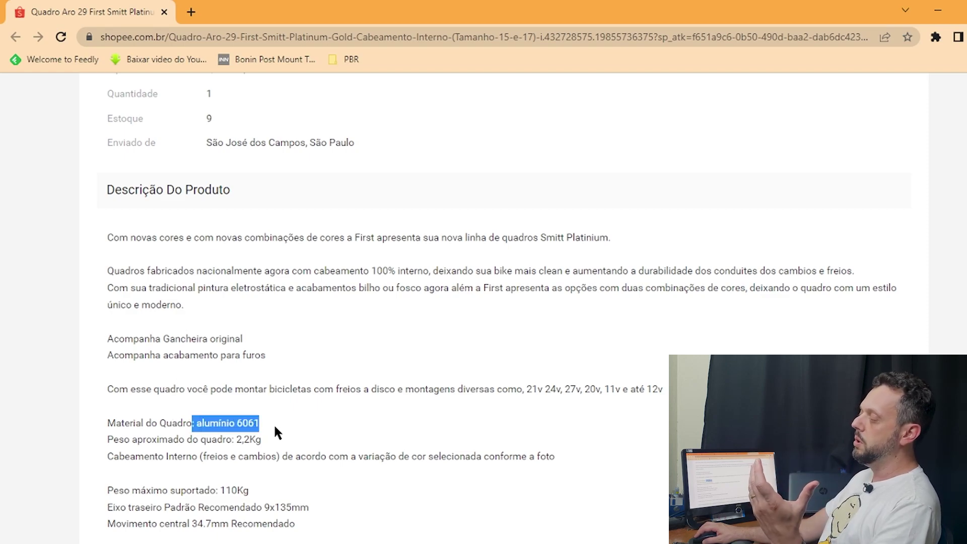
{"action": "left_click", "coordinate": [235, 441]}
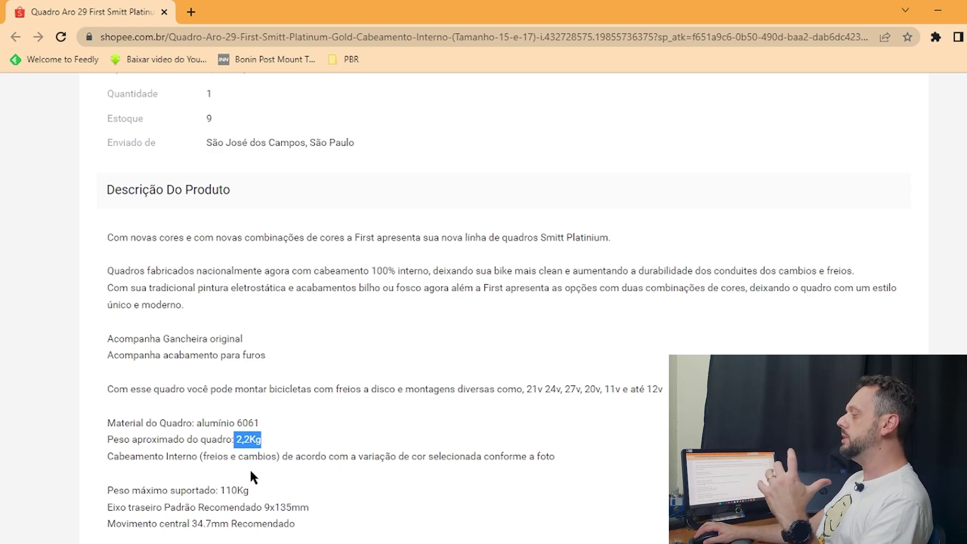
{"action": "scroll", "coordinate": [247, 473], "scroll_direction": "down", "scroll_amount": 3}
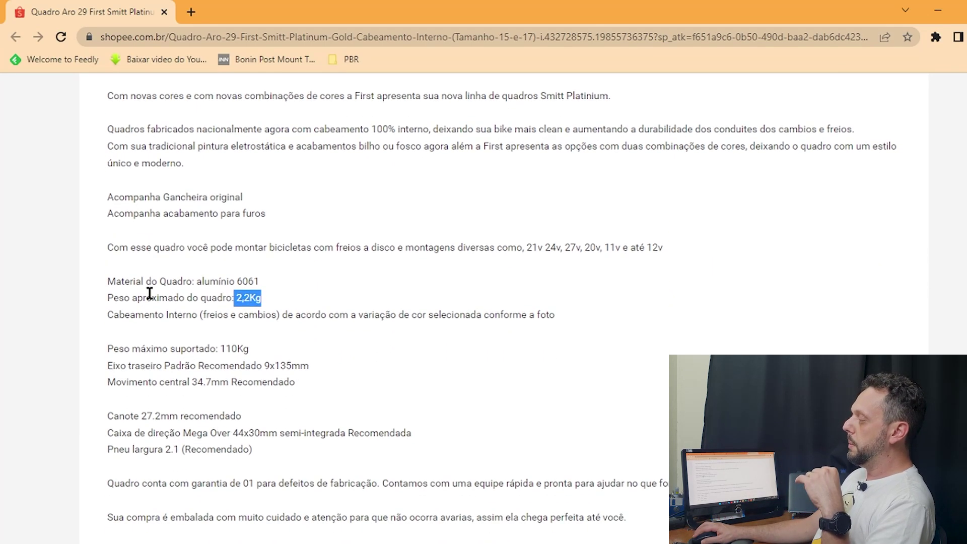
{"action": "left_click_drag", "start_coordinate": [145, 315], "coordinate": [313, 318]}
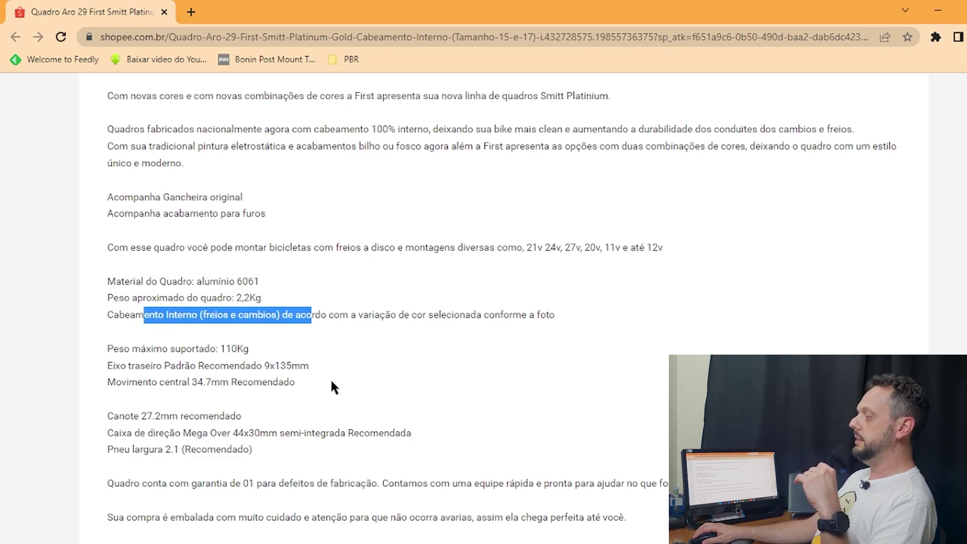
{"action": "left_click_drag", "start_coordinate": [220, 347], "coordinate": [300, 363]}
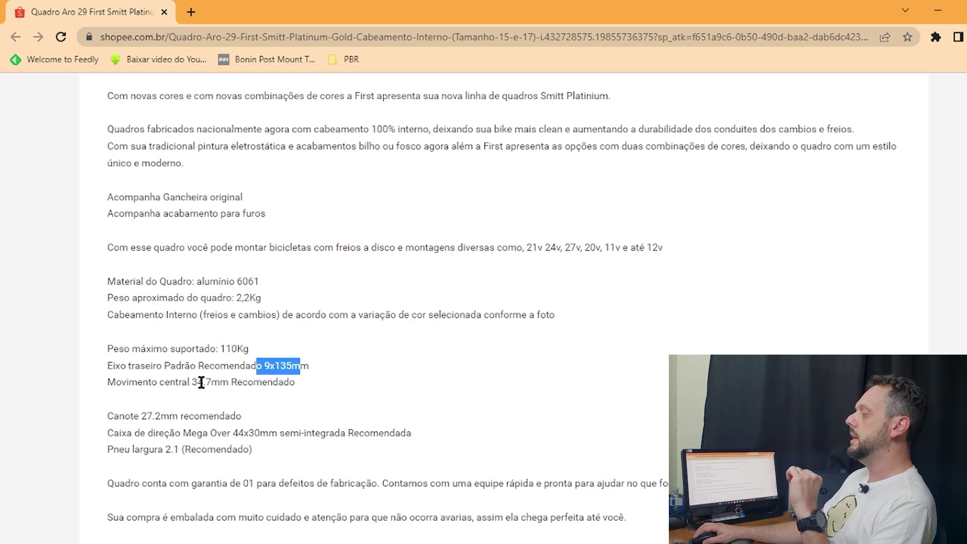
{"action": "scroll", "coordinate": [186, 394], "scroll_direction": "down", "scroll_amount": 1}
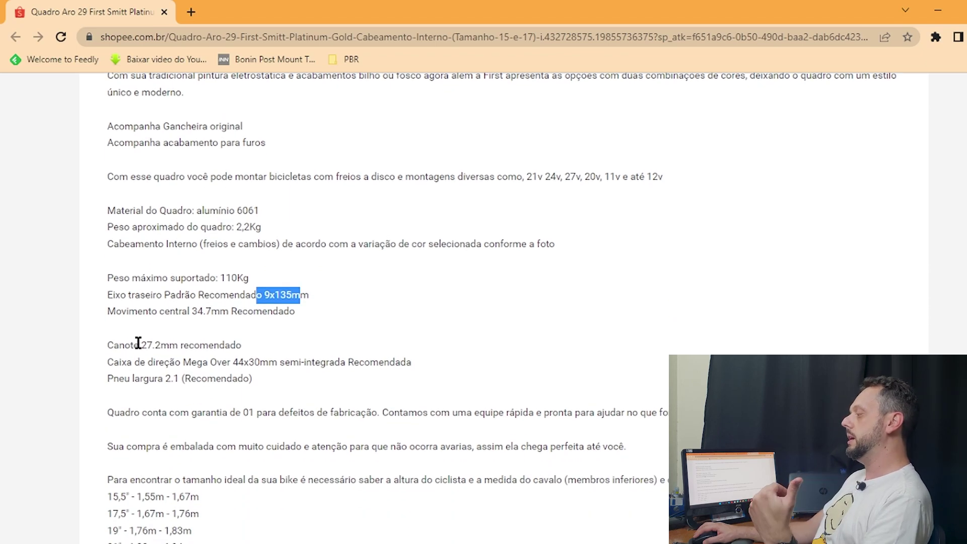
{"action": "left_click_drag", "start_coordinate": [177, 346], "coordinate": [205, 346]}
{"action": "left_click_drag", "start_coordinate": [113, 379], "coordinate": [196, 378]}
{"action": "left_click", "coordinate": [185, 380]}
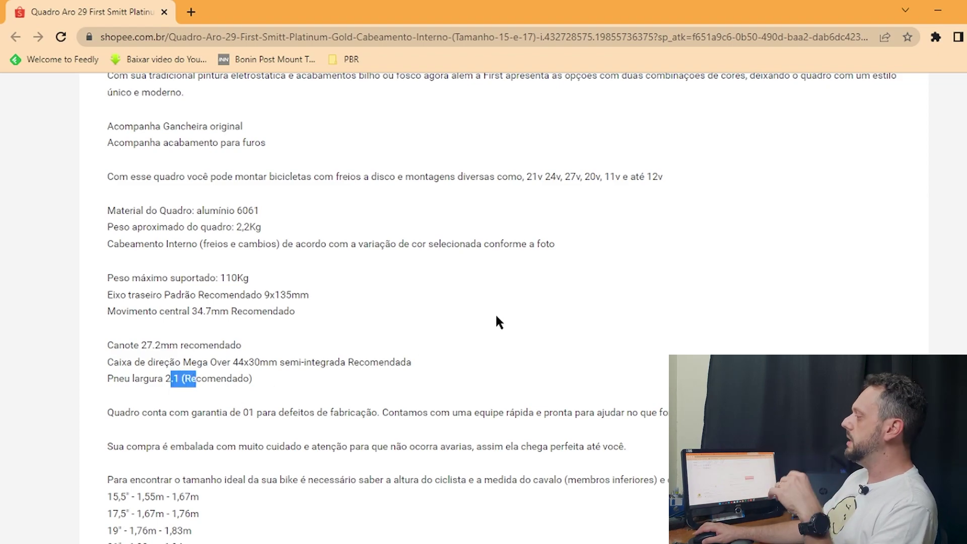
{"action": "scroll", "coordinate": [506, 353], "scroll_direction": "up", "scroll_amount": 10}
{"action": "scroll", "coordinate": [505, 353], "scroll_direction": "up", "scroll_amount": 5}
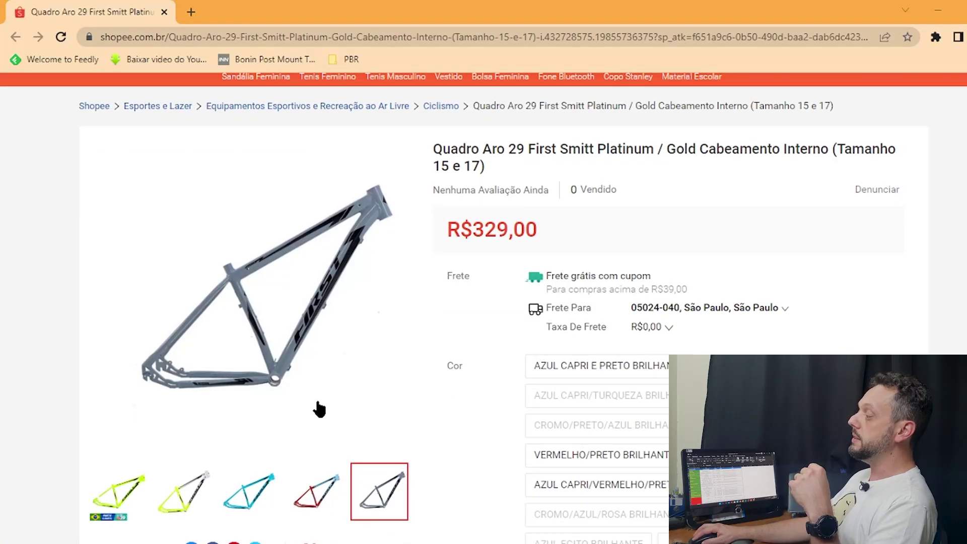
- Switch to the Componentes mtb workbook in Excel and make the suspension row's model, price and shipping text black
{"action": "key", "text": "alt+Tab"}
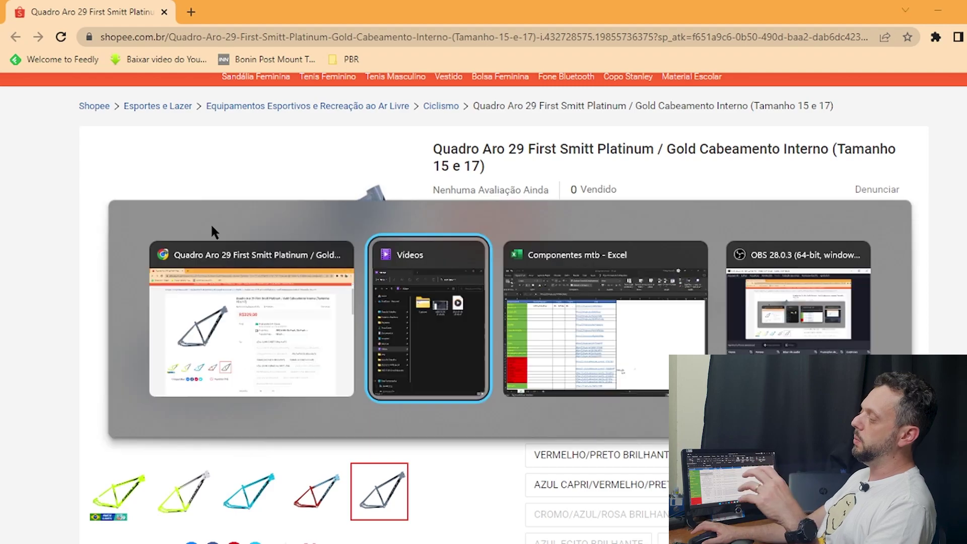
{"action": "left_click", "coordinate": [166, 220]}
{"action": "key", "text": "ctrl+v"}
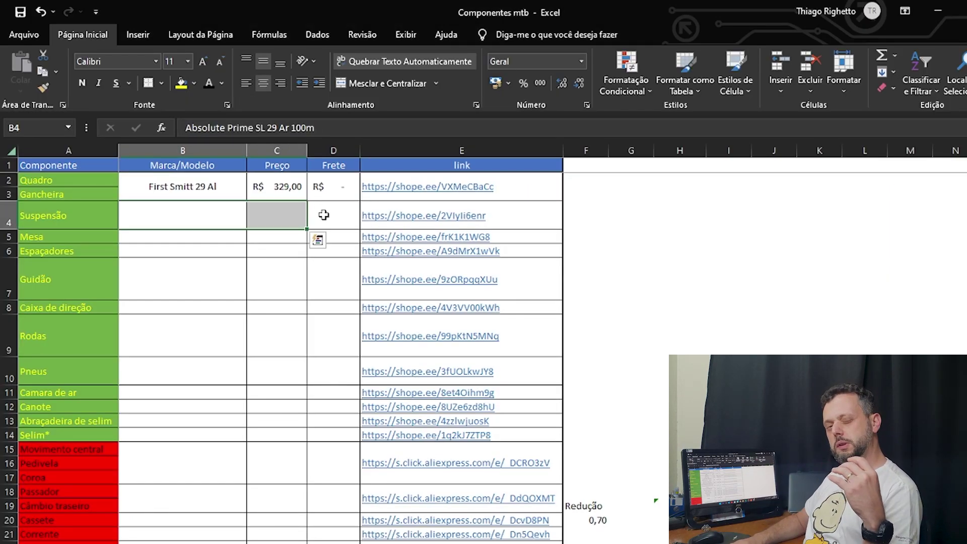
{"action": "left_click", "coordinate": [324, 213]}
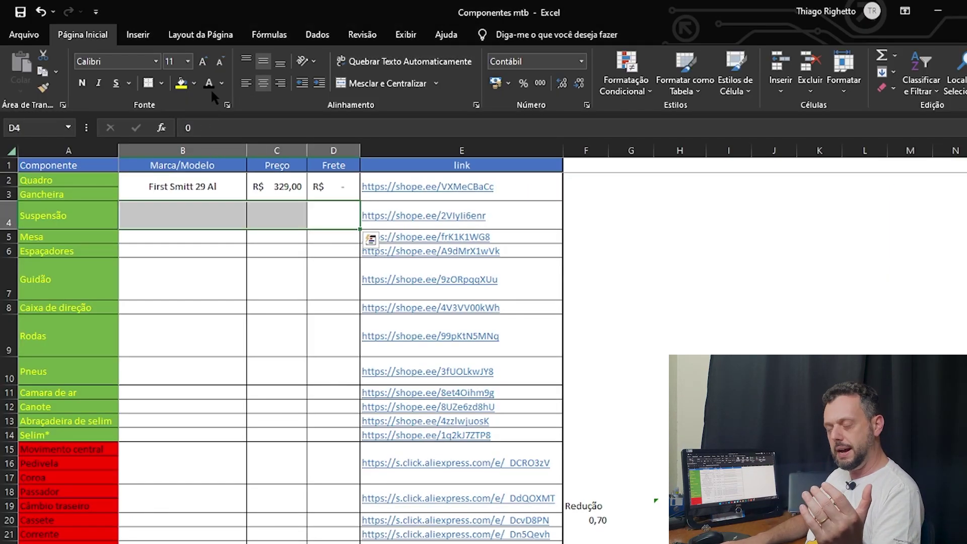
- Open the suspension's product link, recheck its row in the workbook, and return to the product page in the browser
{"action": "left_click", "coordinate": [450, 217]}
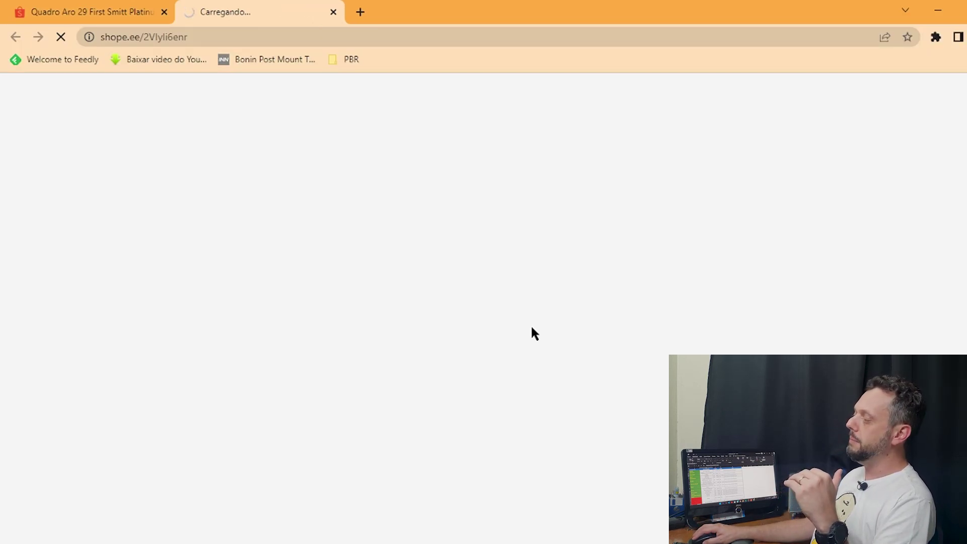
{"action": "key", "text": "alt+Tab"}
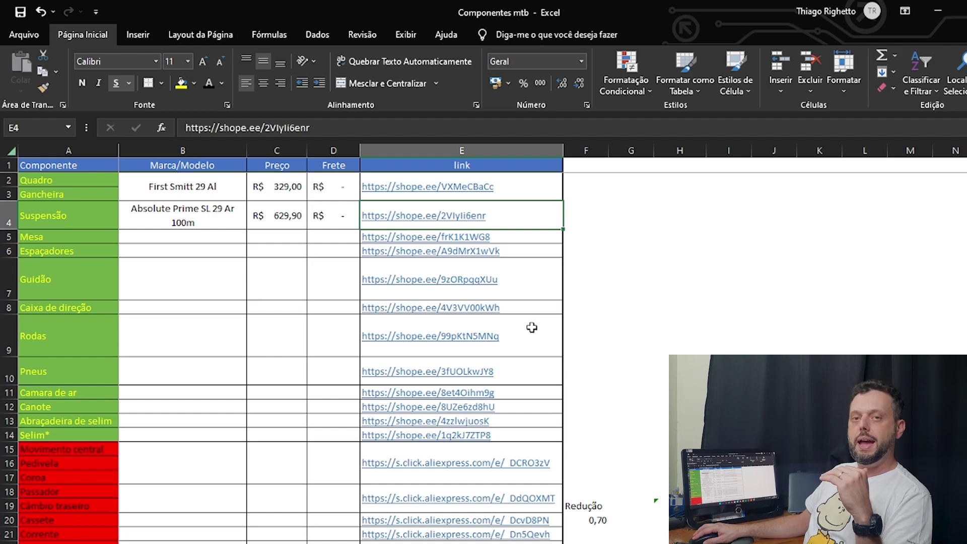
{"action": "left_click_drag", "start_coordinate": [168, 205], "coordinate": [313, 215]}
{"action": "key", "text": "alt+Tab"}
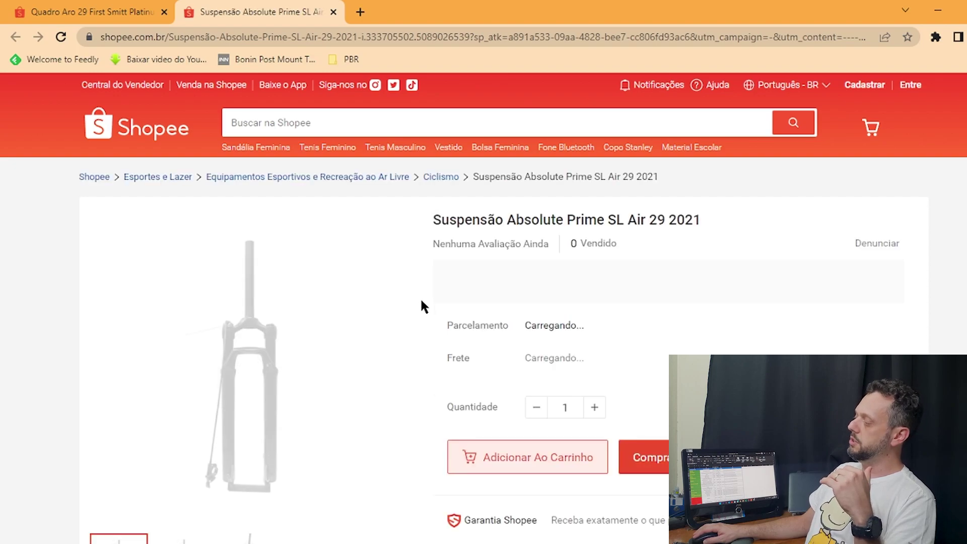
- Examine the suspension's price, photos and description, focusing on its travel, axle and gross weight
{"action": "left_click_drag", "start_coordinate": [460, 276], "coordinate": [525, 273]}
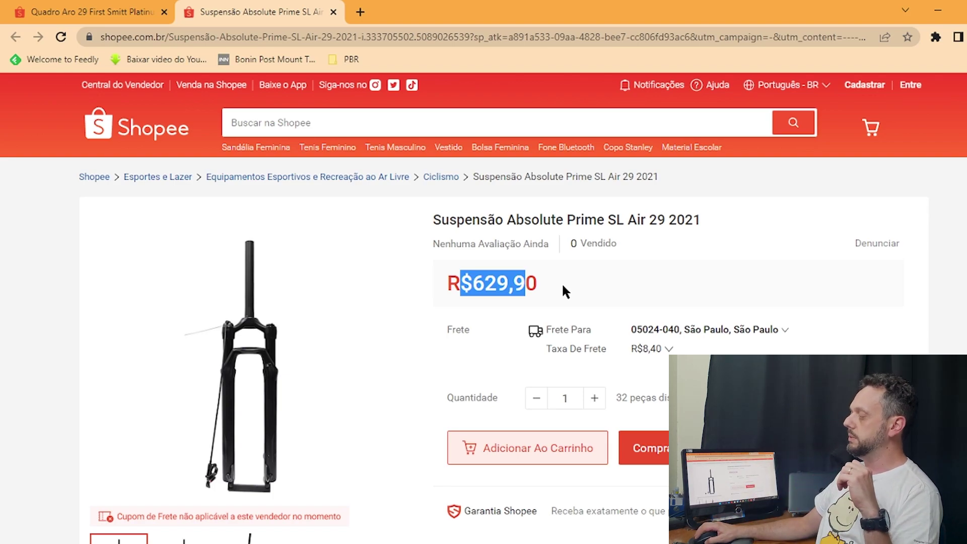
{"action": "scroll", "coordinate": [178, 401], "scroll_direction": "down", "scroll_amount": 15}
{"action": "left_click_drag", "start_coordinate": [126, 370], "coordinate": [176, 365]}
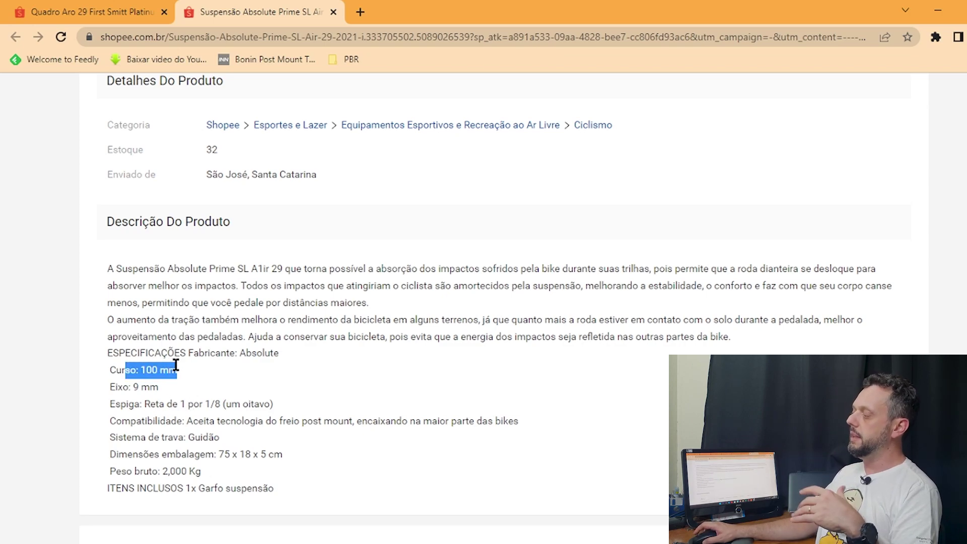
{"action": "left_click", "coordinate": [117, 384]}
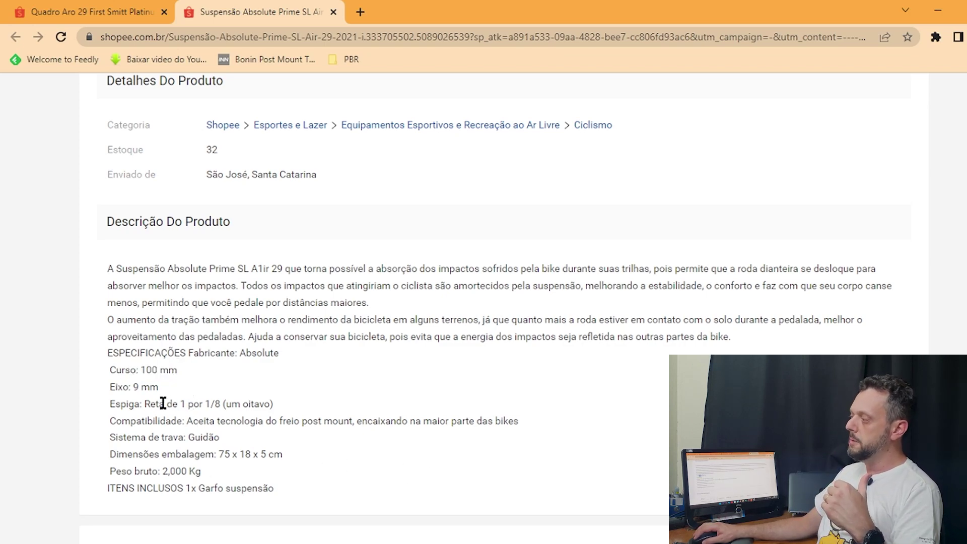
{"action": "left_click_drag", "start_coordinate": [126, 370], "coordinate": [177, 370]}
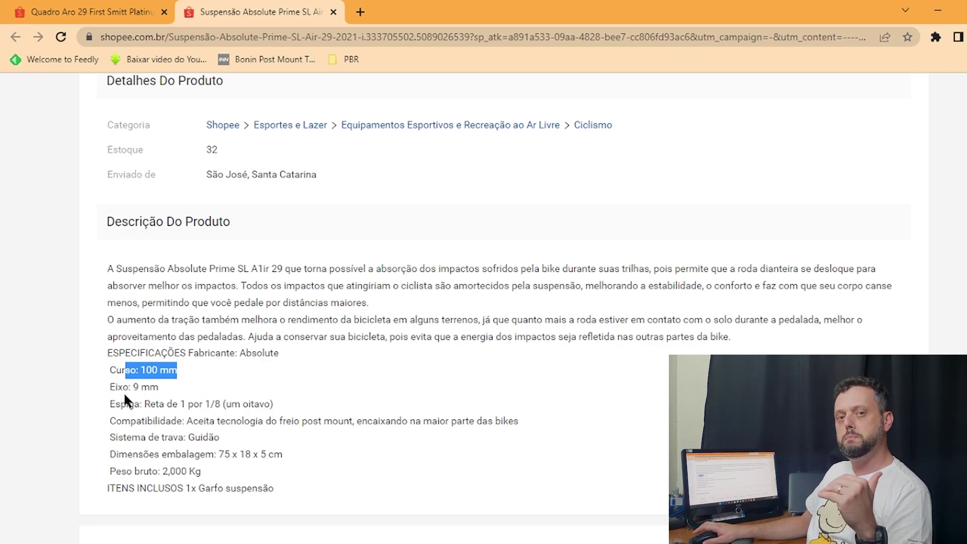
{"action": "left_click_drag", "start_coordinate": [115, 387], "coordinate": [162, 389]}
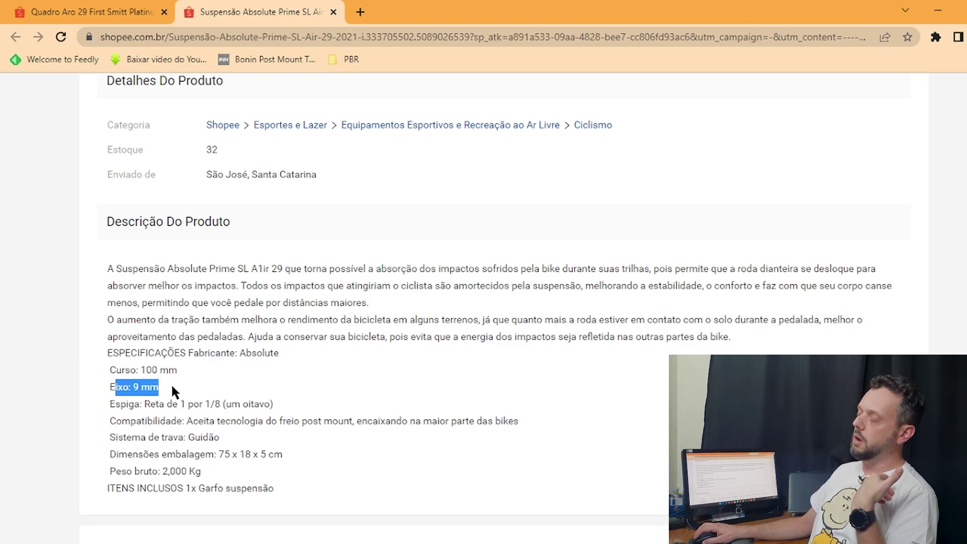
{"action": "left_click_drag", "start_coordinate": [149, 471], "coordinate": [202, 471]}
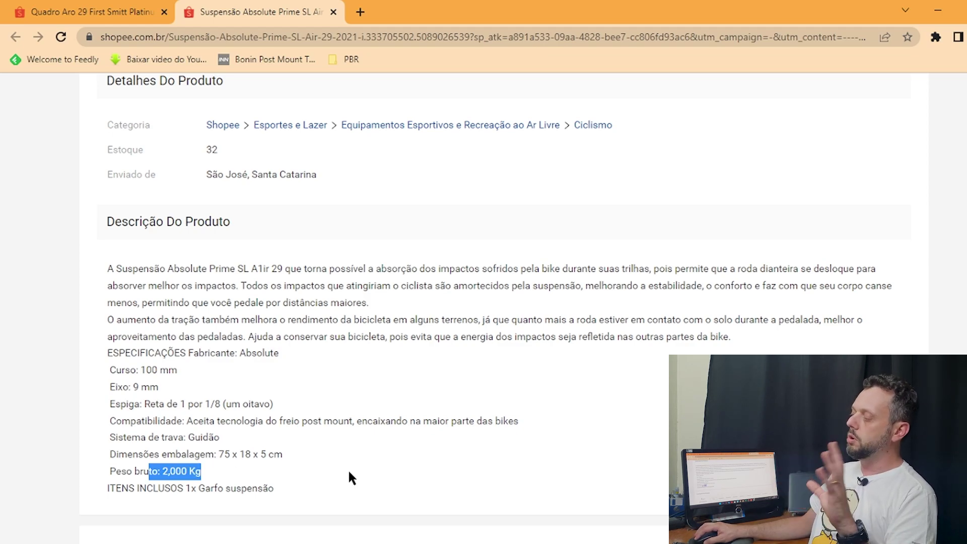
{"action": "scroll", "coordinate": [349, 470], "scroll_direction": "up", "scroll_amount": 15}
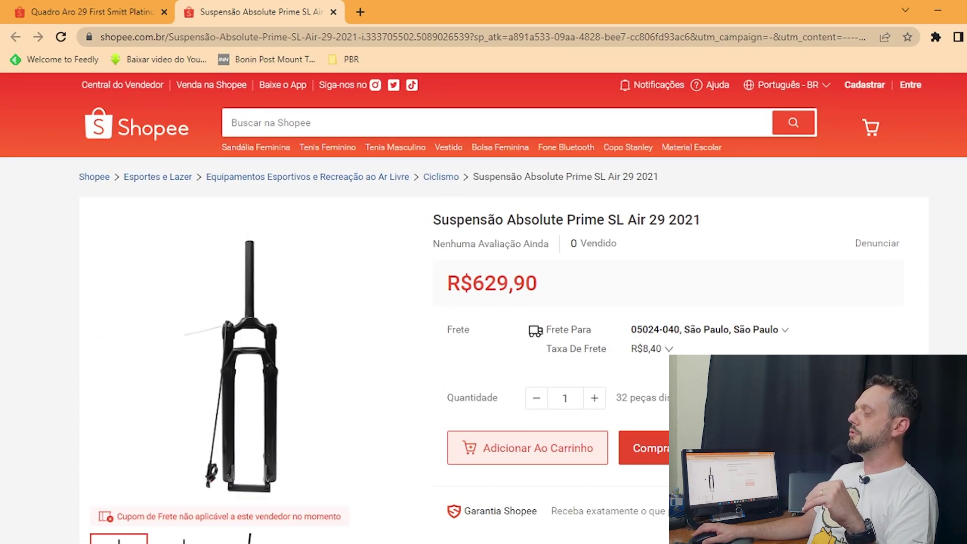
{"action": "mouse_move", "coordinate": [171, 519]}
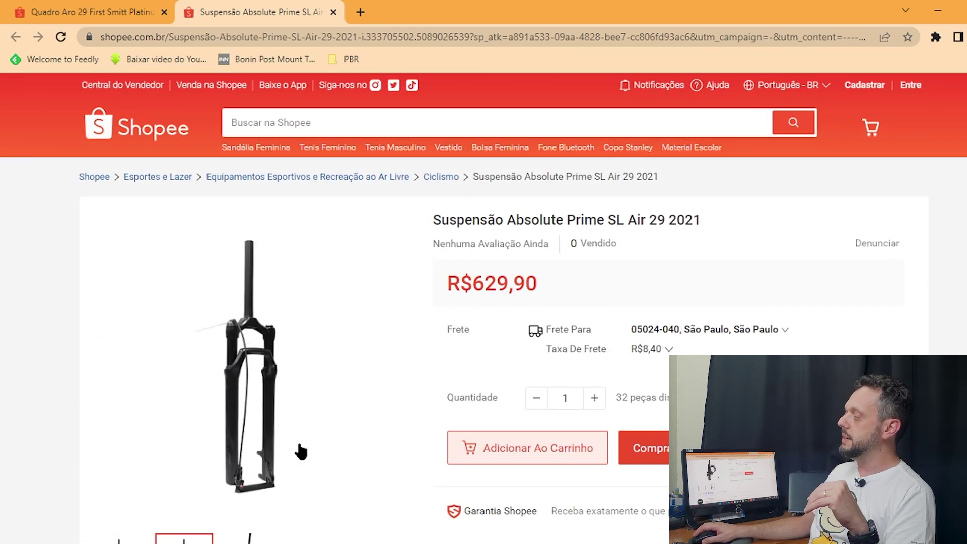
{"action": "mouse_move", "coordinate": [249, 537]}
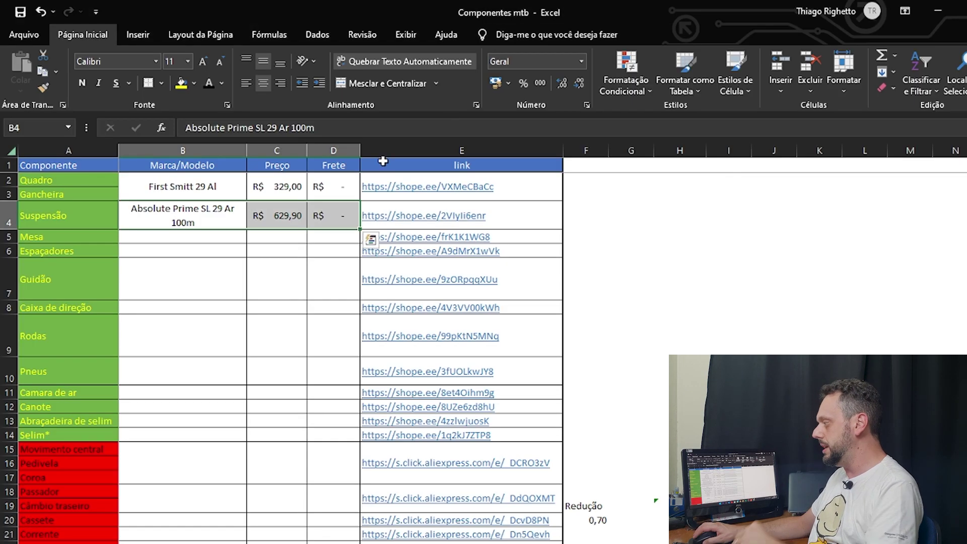
- Switch back to Excel and make the model, price and shipping text in the Mesa row black
{"action": "left_click_drag", "start_coordinate": [227, 236], "coordinate": [352, 235]}
{"action": "type", "text": "Absulute"}
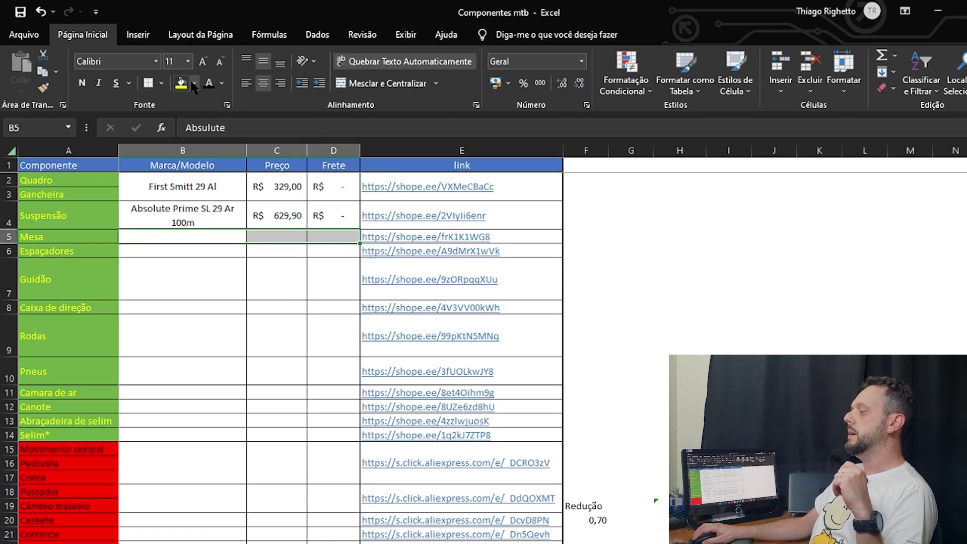
{"action": "left_click", "coordinate": [208, 83]}
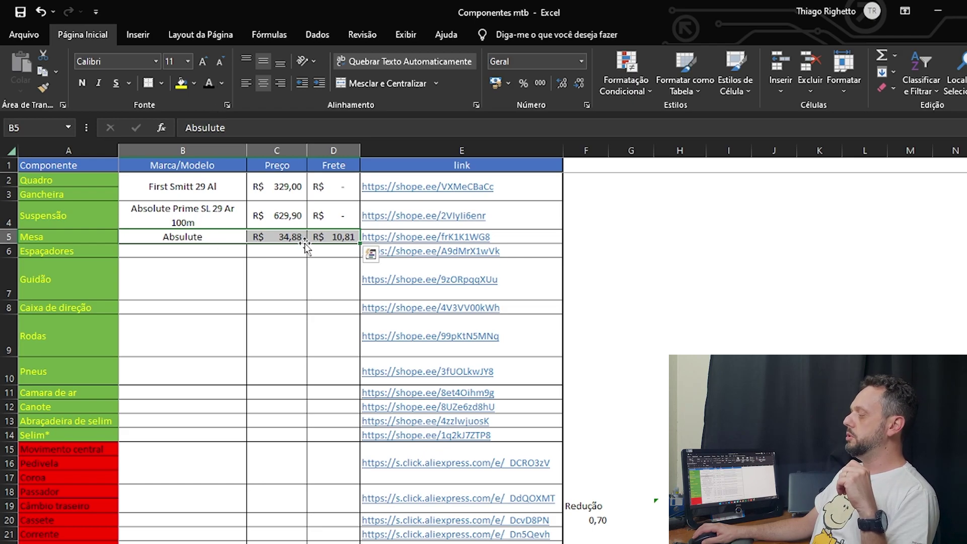
- Open the Mesa row's product link and choose the 90mm size, checking the stem's price and shipping fee
{"action": "left_click", "coordinate": [371, 241]}
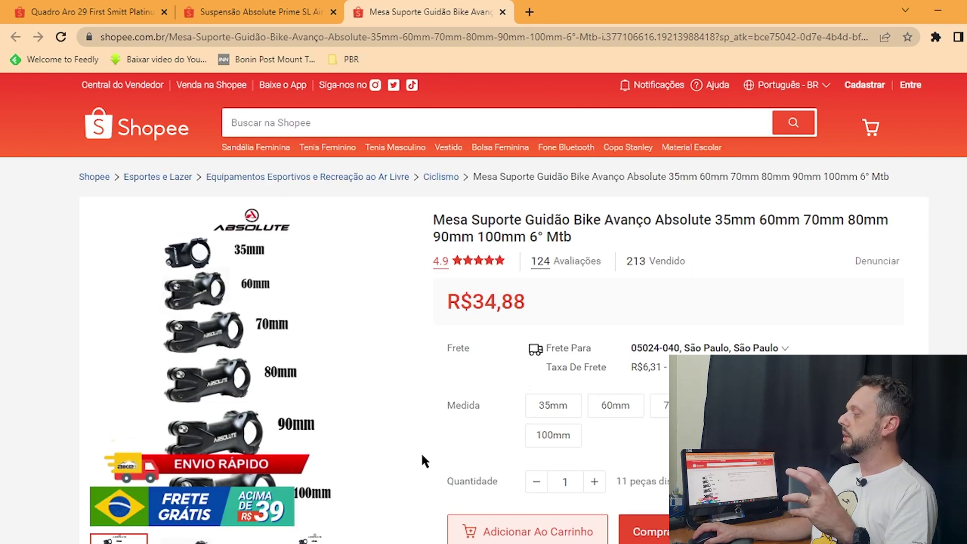
{"action": "scroll", "coordinate": [294, 463], "scroll_direction": "down", "scroll_amount": 1}
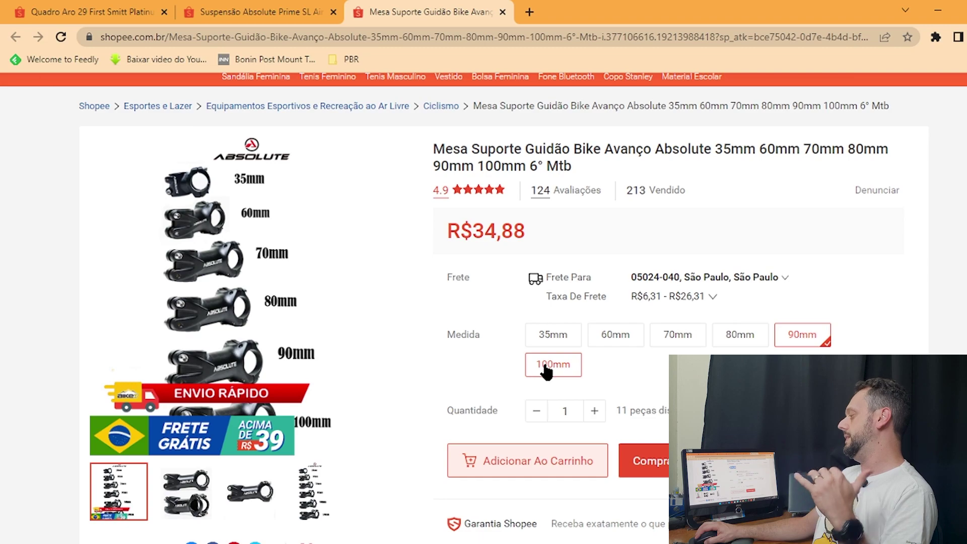
{"action": "left_click_drag", "start_coordinate": [460, 231], "coordinate": [671, 264]}
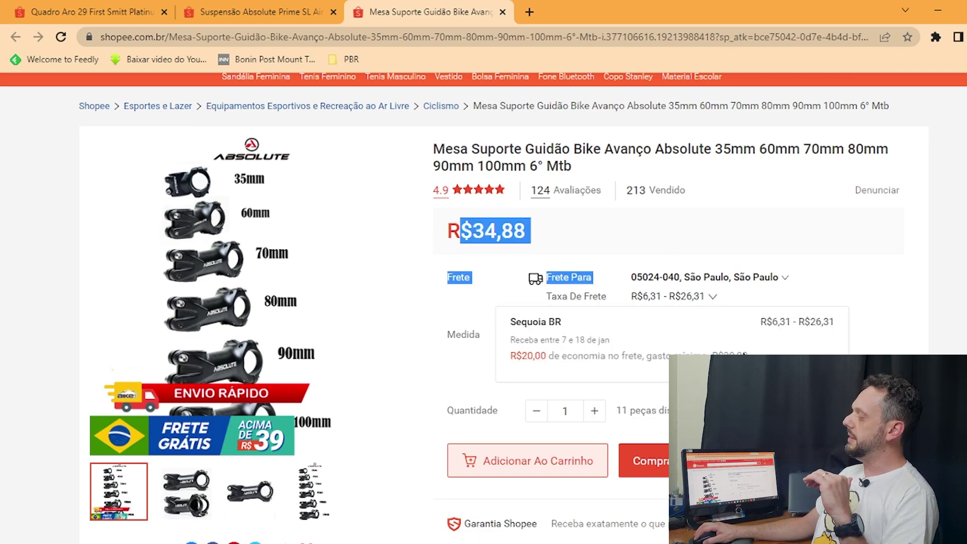
{"action": "left_click_drag", "start_coordinate": [503, 167], "coordinate": [637, 194]}
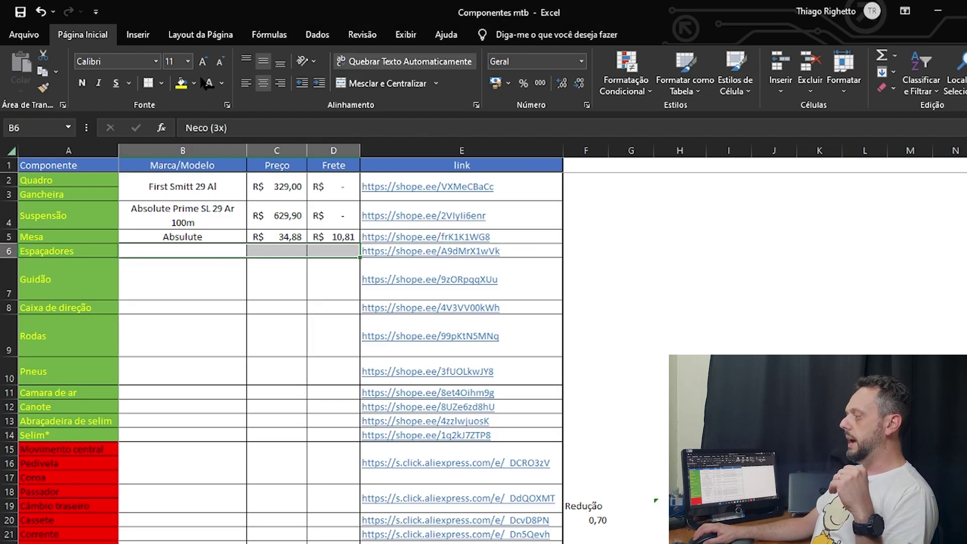
- Switch back to Excel and make the model, price and shipping text in the Espaçadores row black
{"action": "type", "text": "Neco (3x)\tR$ 5,00\tR$ -"}
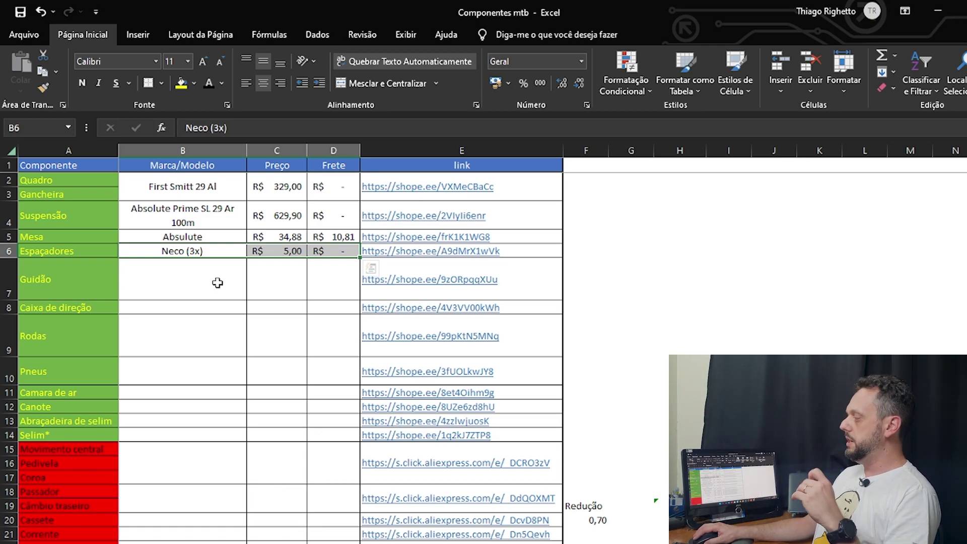
- Make the model, price and shipping text in the Guidão row black
{"action": "left_click", "coordinate": [204, 281]}
{"action": "key", "text": "Left"}
{"action": "left_click_drag", "start_coordinate": [318, 288], "coordinate": [318, 288]}
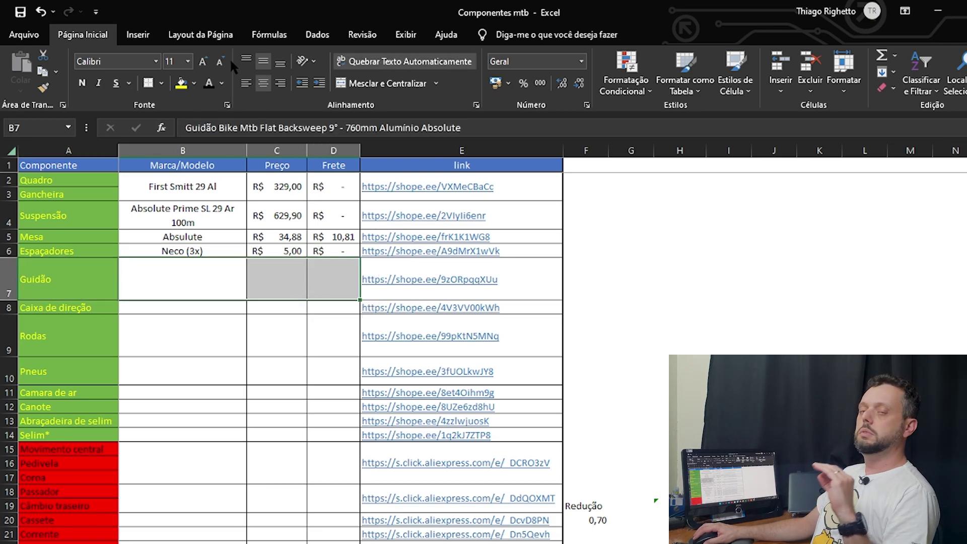
{"action": "left_click", "coordinate": [209, 84]}
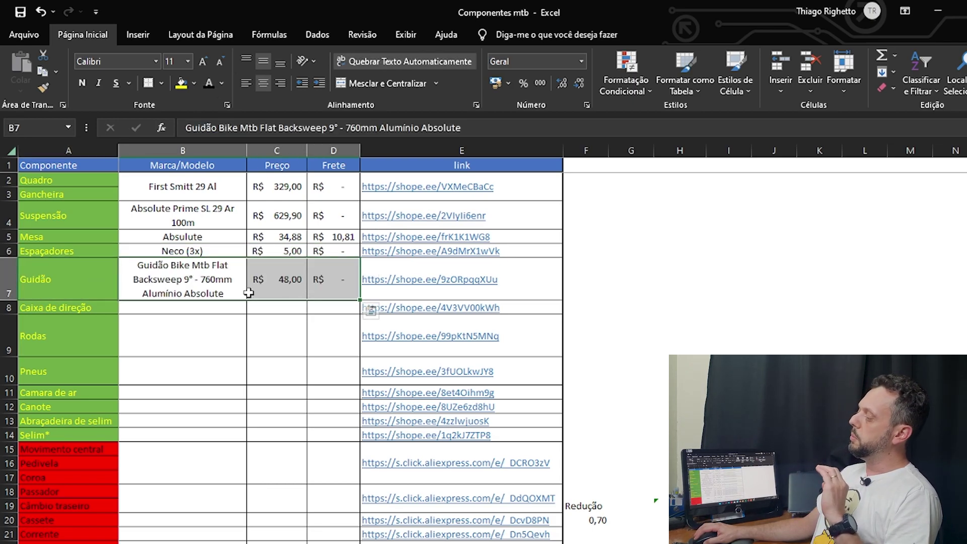
- Open the Guidão row's product link, check the handlebar's price and choose the Curvo Altura 20mm model
{"action": "left_click", "coordinate": [292, 280]}
{"action": "key", "text": "alt+Tab"}
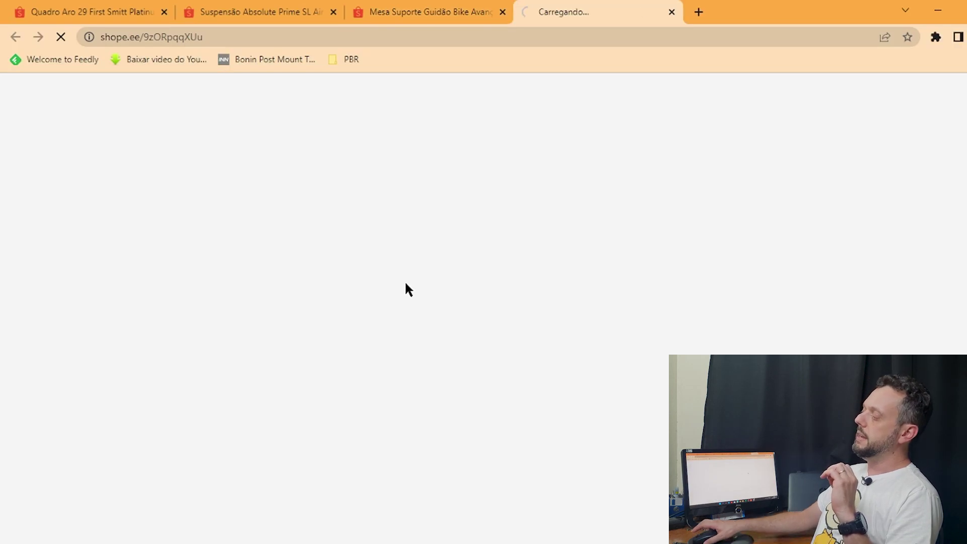
{"action": "key", "text": "alt+Tab"}
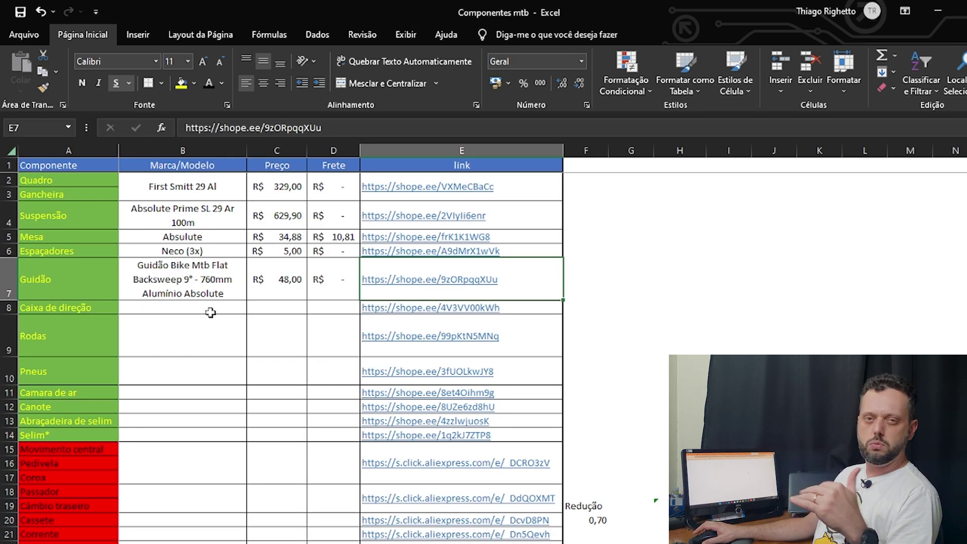
{"action": "key", "text": "alt+Tab"}
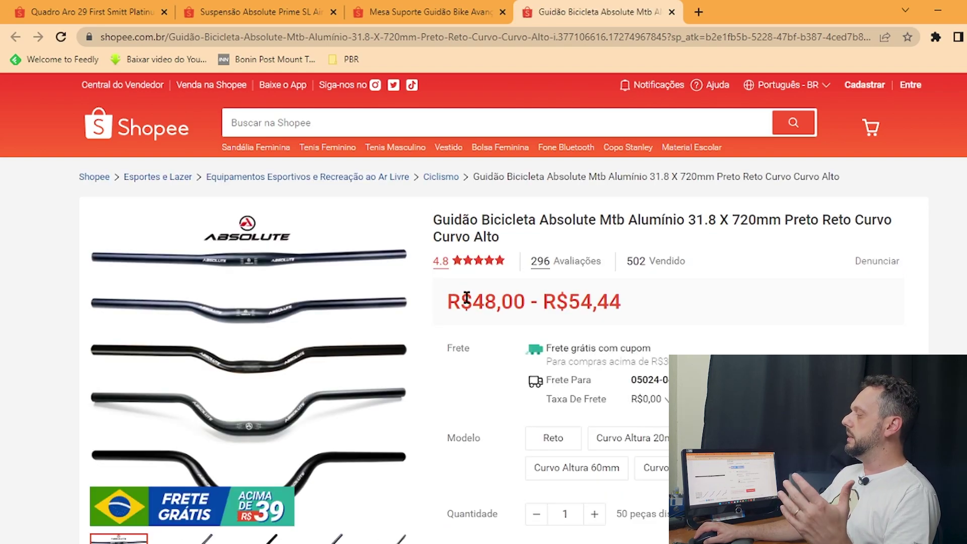
{"action": "left_click_drag", "start_coordinate": [460, 302], "coordinate": [512, 302]}
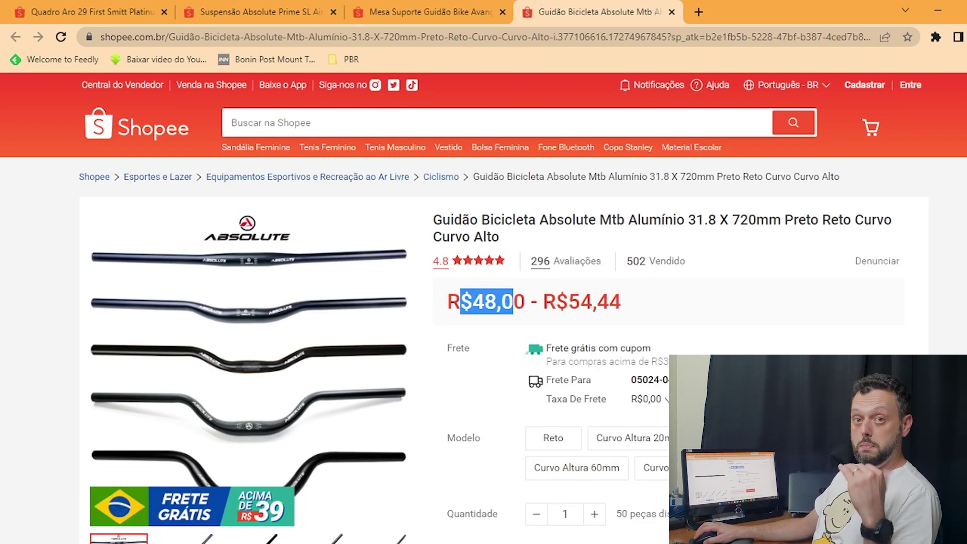
{"action": "left_click", "coordinate": [630, 437]}
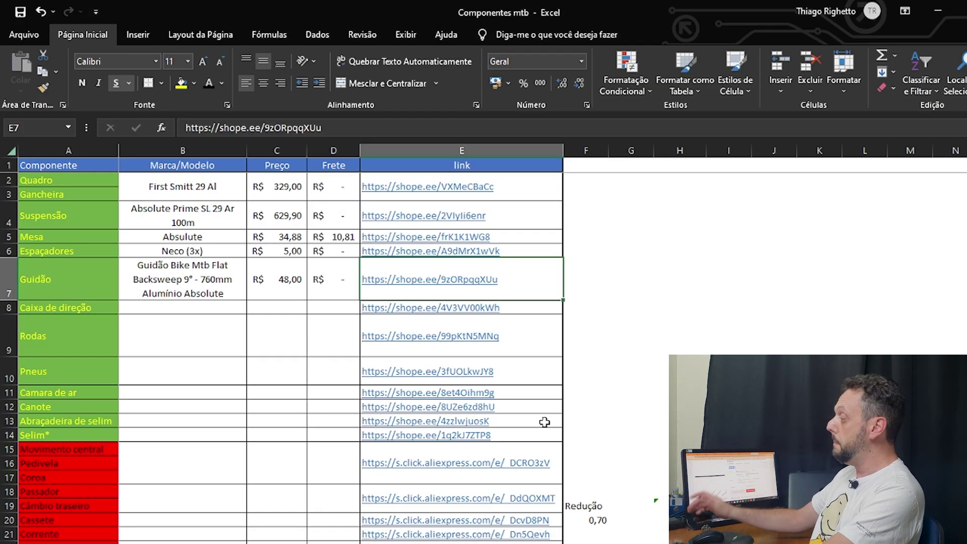
- Make the model, price and shipping text in Excel's Caixa de direção row black and check the headset's price on its product page
{"action": "left_click_drag", "start_coordinate": [242, 307], "coordinate": [346, 308]}
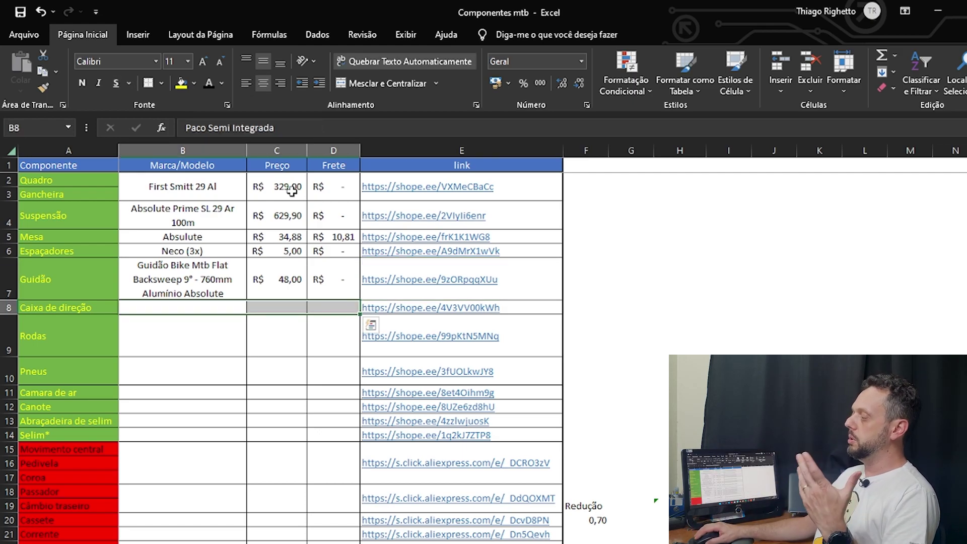
{"action": "type", "text": "Paco Semi Integrada\tR$ 9,99\tR$ 6,51"}
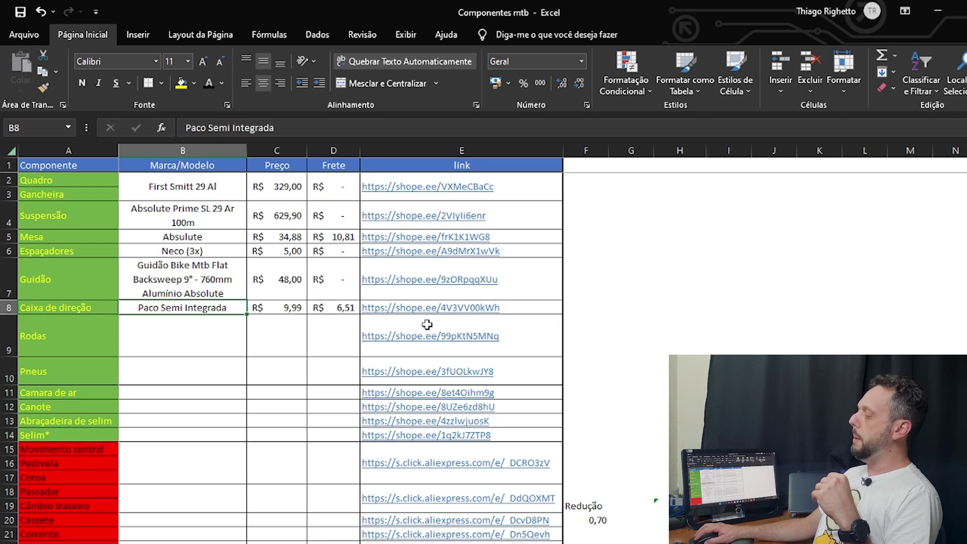
{"action": "left_click", "coordinate": [447, 308]}
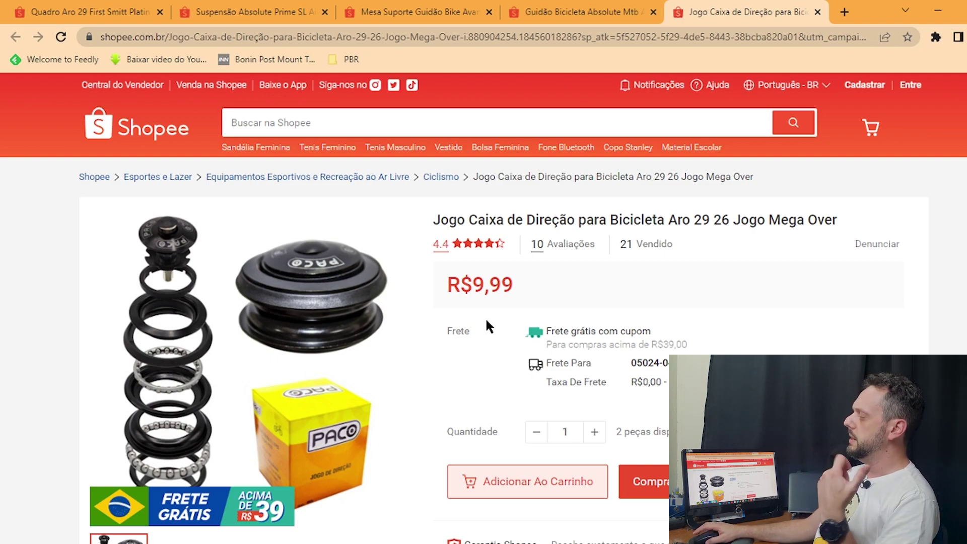
{"action": "left_click_drag", "start_coordinate": [472, 287], "coordinate": [529, 280]}
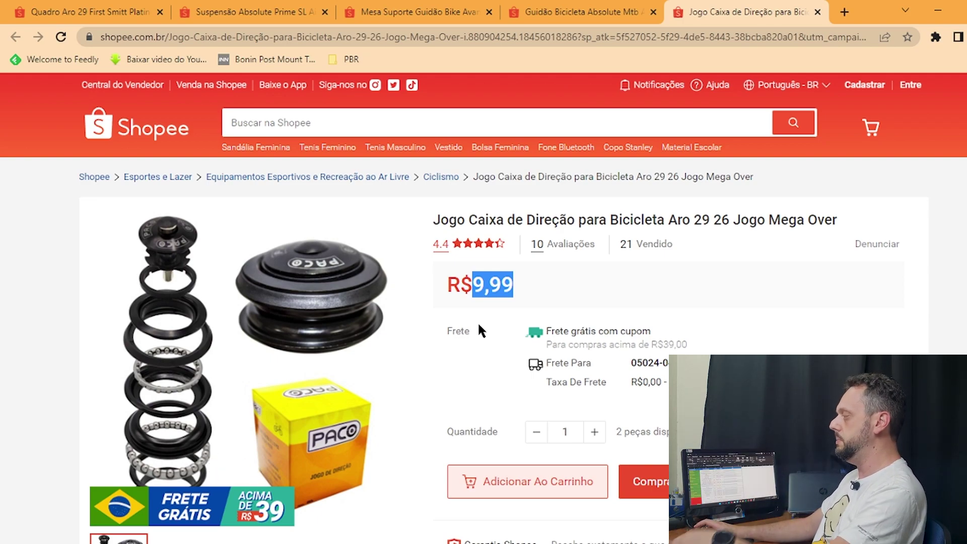
- Switch back to Excel and make the model, price and shipping text in the Rodas row black
{"action": "key", "text": "alt+Tab"}
{"action": "left_click_drag", "start_coordinate": [208, 331], "coordinate": [334, 336]}
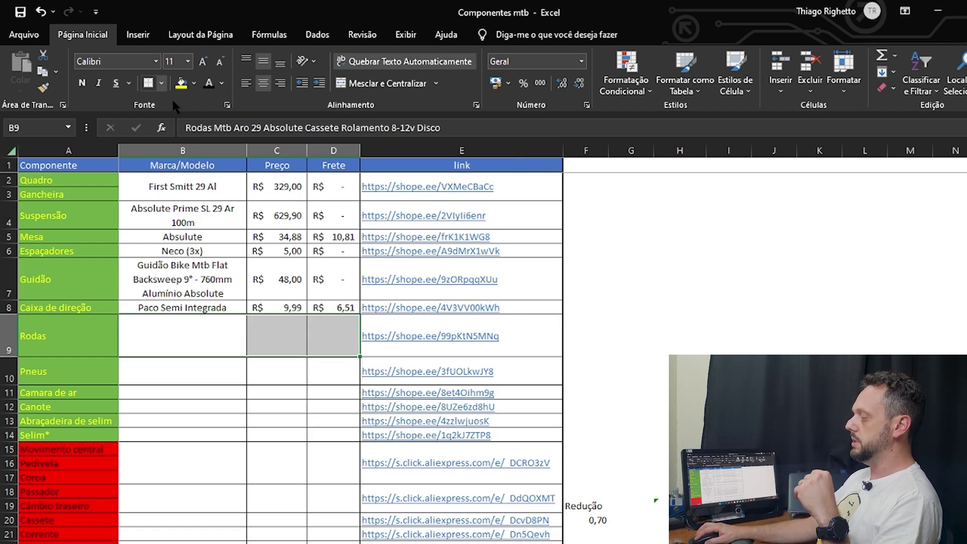
{"action": "left_click", "coordinate": [214, 84]}
- Open the Rodas row's product link and examine the wheelset's price, product details and description
{"action": "left_click", "coordinate": [457, 342]}
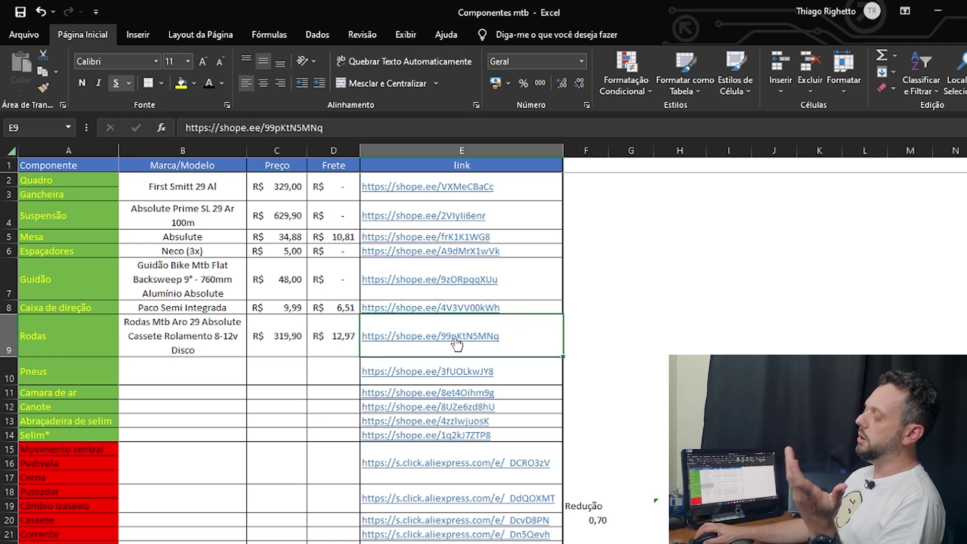
{"action": "key", "text": "alt+Tab"}
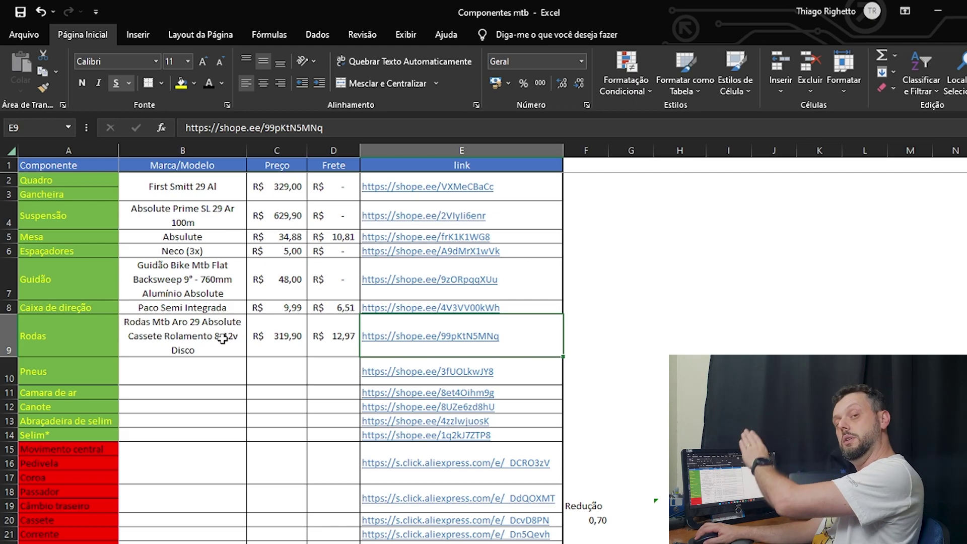
{"action": "key", "text": "alt+Tab"}
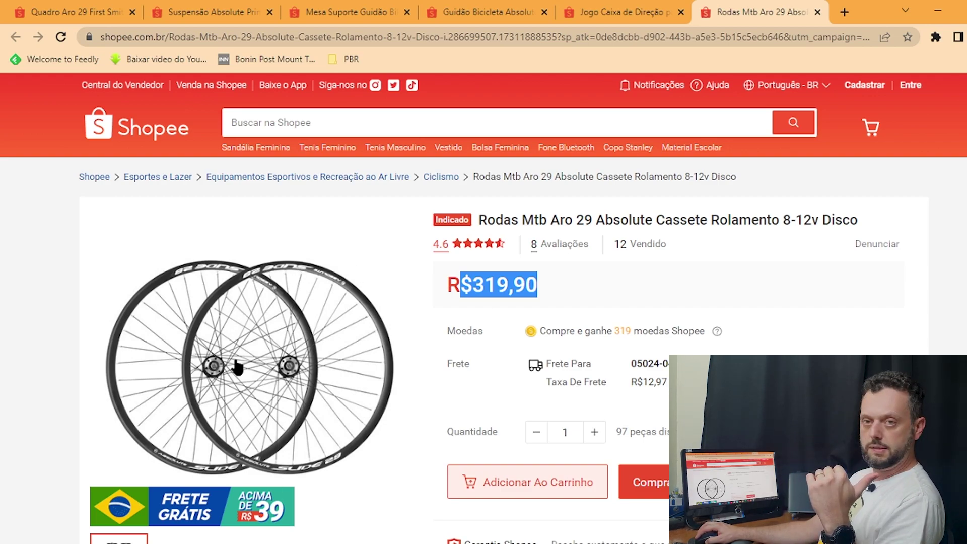
{"action": "scroll", "coordinate": [373, 384], "scroll_direction": "down", "scroll_amount": 8}
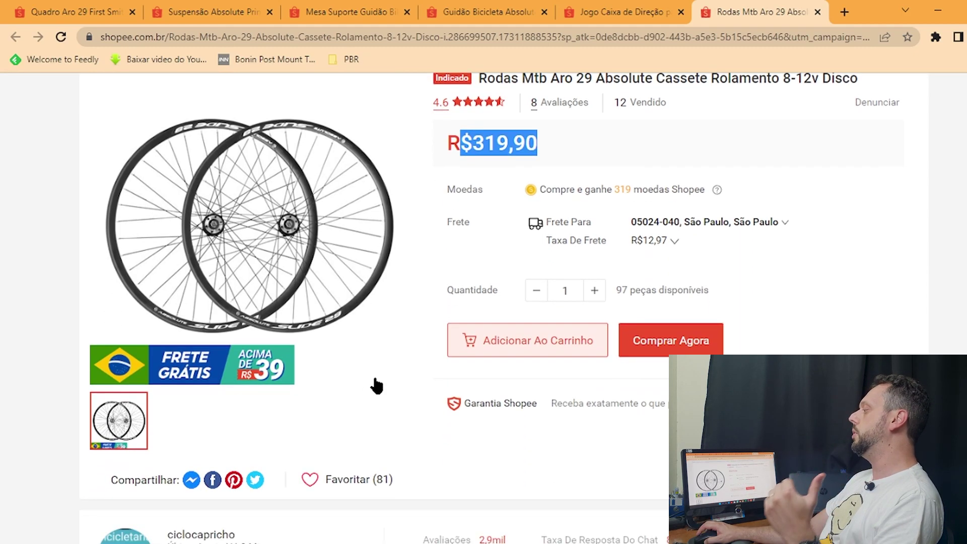
{"action": "scroll", "coordinate": [377, 378], "scroll_direction": "down", "scroll_amount": 5}
{"action": "scroll", "coordinate": [162, 307], "scroll_direction": "up", "scroll_amount": 2}
{"action": "scroll", "coordinate": [350, 470], "scroll_direction": "down", "scroll_amount": 1}
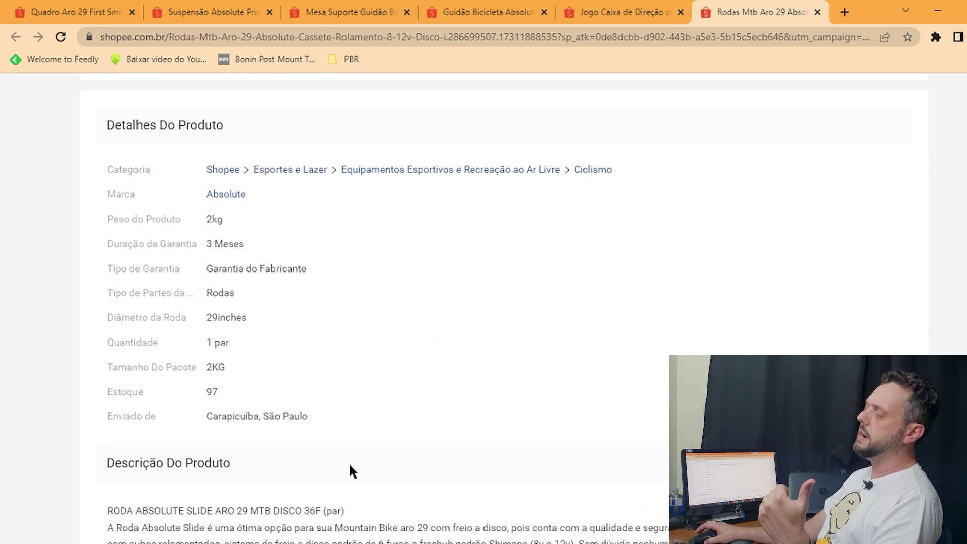
{"action": "scroll", "coordinate": [349, 469], "scroll_direction": "down", "scroll_amount": 1}
{"action": "scroll", "coordinate": [424, 503], "scroll_direction": "up", "scroll_amount": 1}
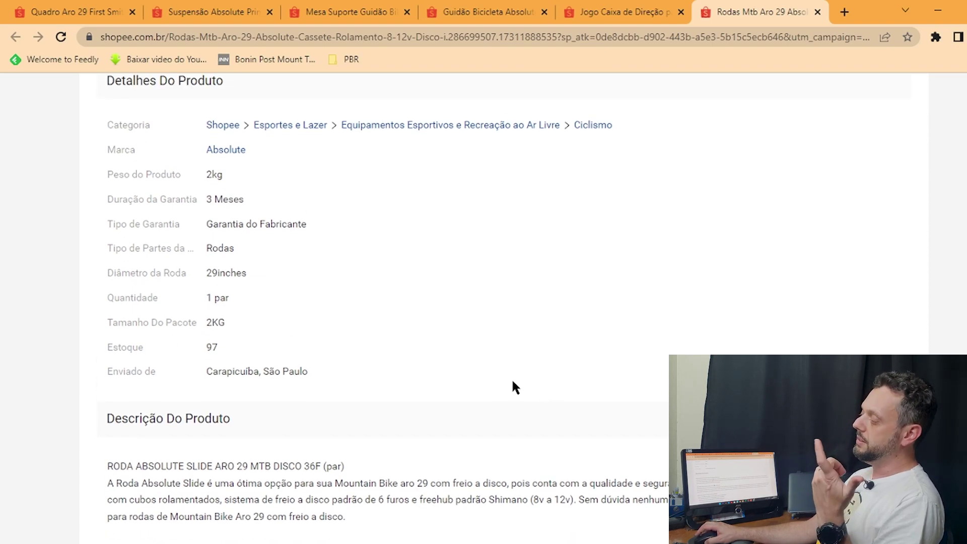
{"action": "scroll", "coordinate": [527, 371], "scroll_direction": "up", "scroll_amount": 15}
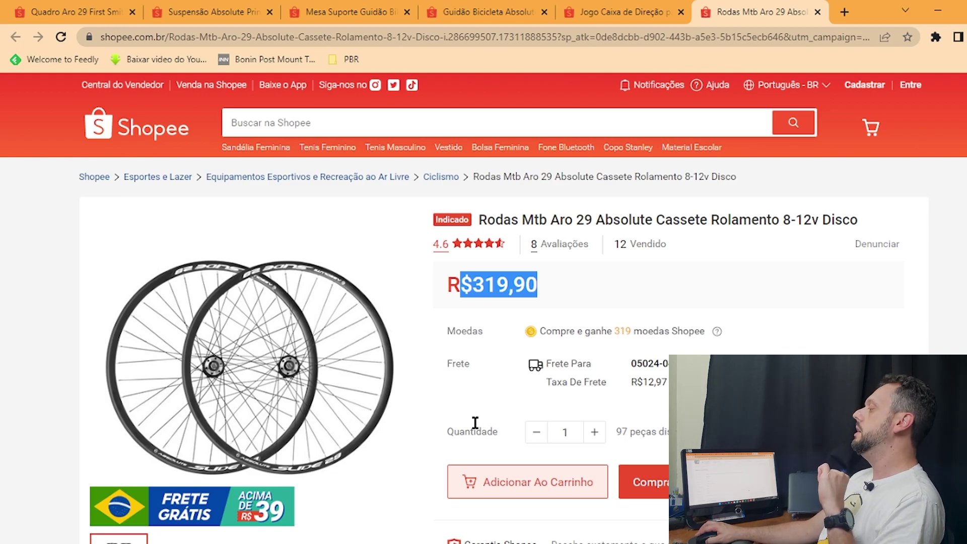
- Switch back to Excel and make the model, price and shipping text in the Pneus row black
{"action": "key", "text": "alt+Tab"}
{"action": "left_click", "coordinate": [337, 377], "text": "shift"}
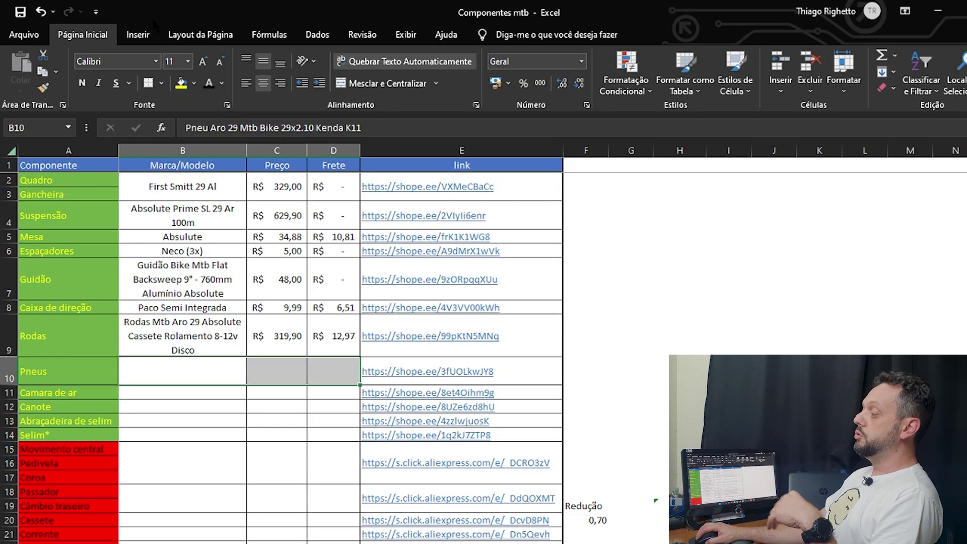
{"action": "left_click", "coordinate": [208, 83]}
- Review the Pneus row's product page in the browser, checking the tyre's tread photo, unit price and model name
{"action": "left_click", "coordinate": [157, 372]}
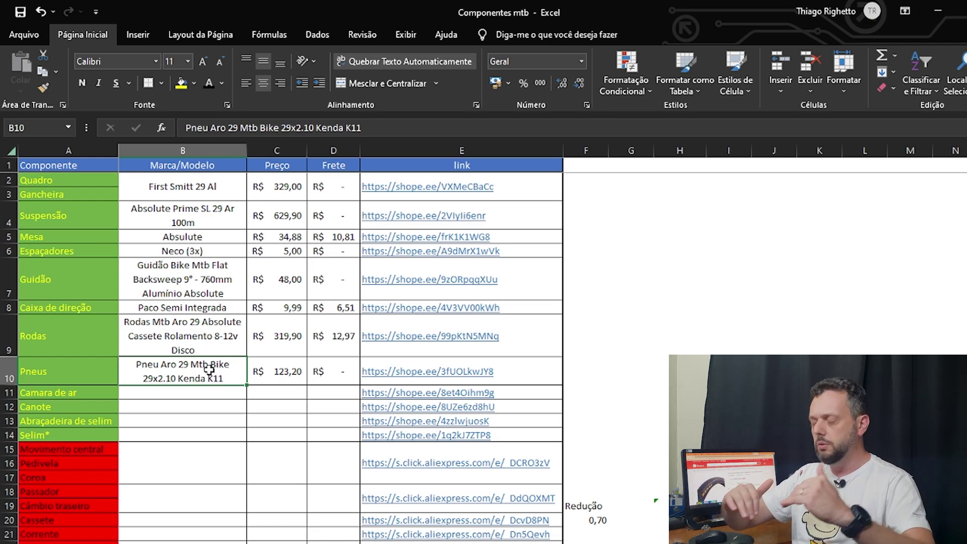
{"action": "key", "text": "alt+Tab"}
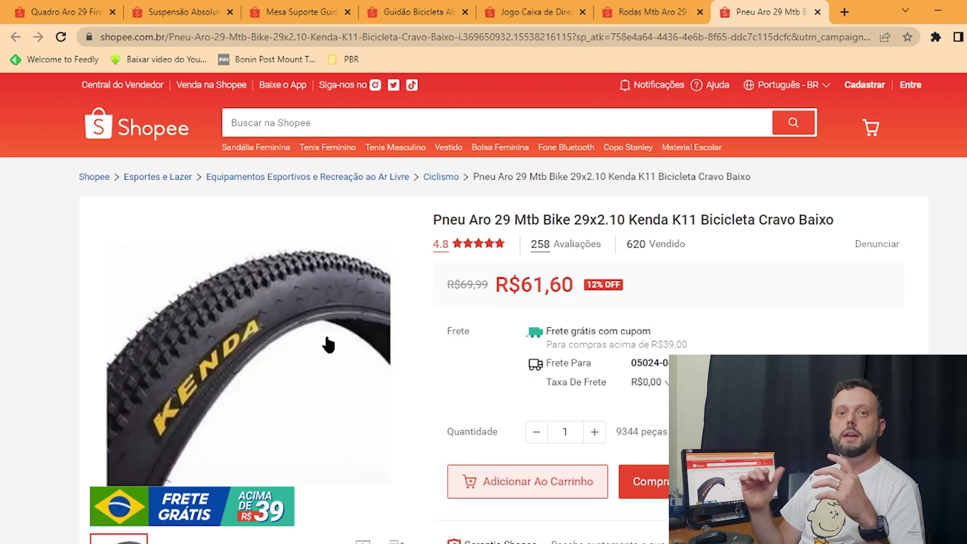
{"action": "mouse_move", "coordinate": [184, 540]}
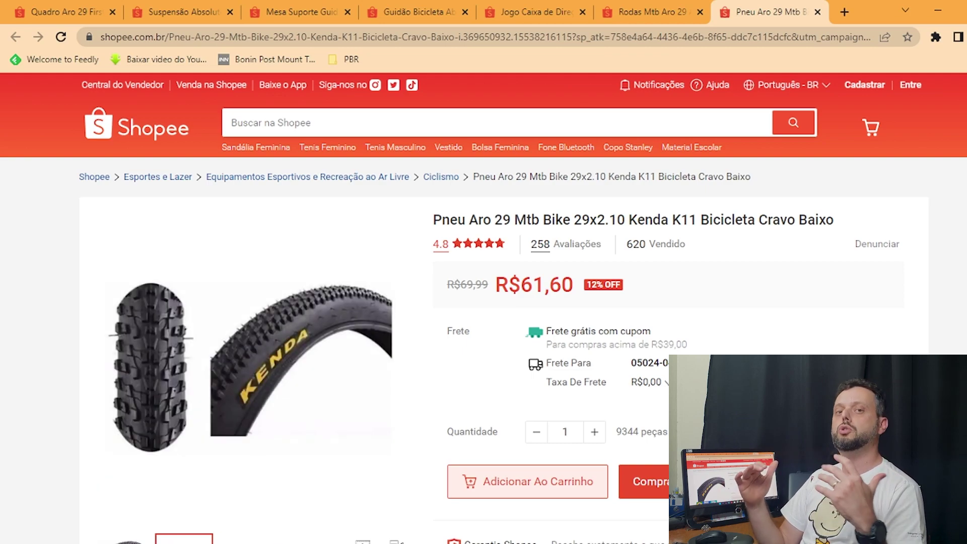
{"action": "scroll", "coordinate": [28, 511], "scroll_direction": "down", "scroll_amount": 1}
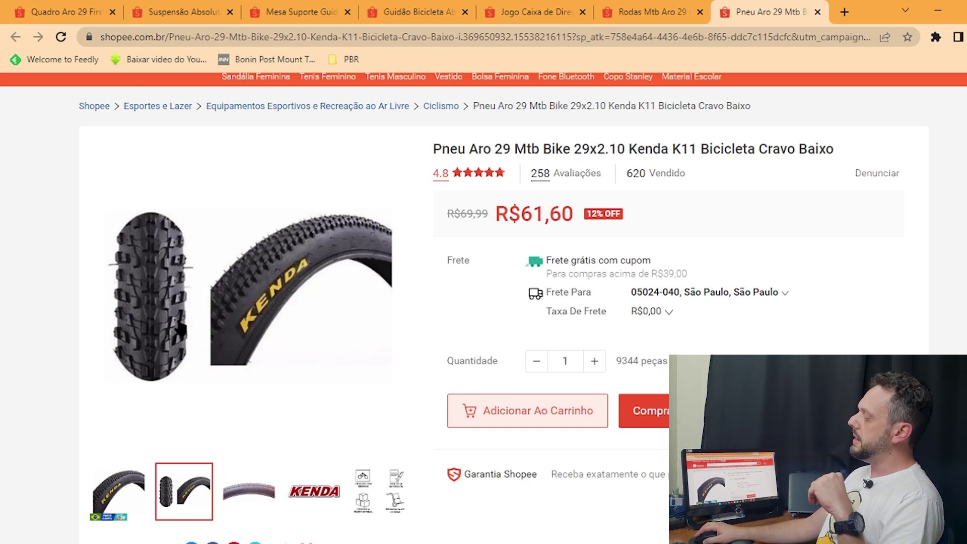
{"action": "left_click_drag", "start_coordinate": [496, 211], "coordinate": [570, 207]}
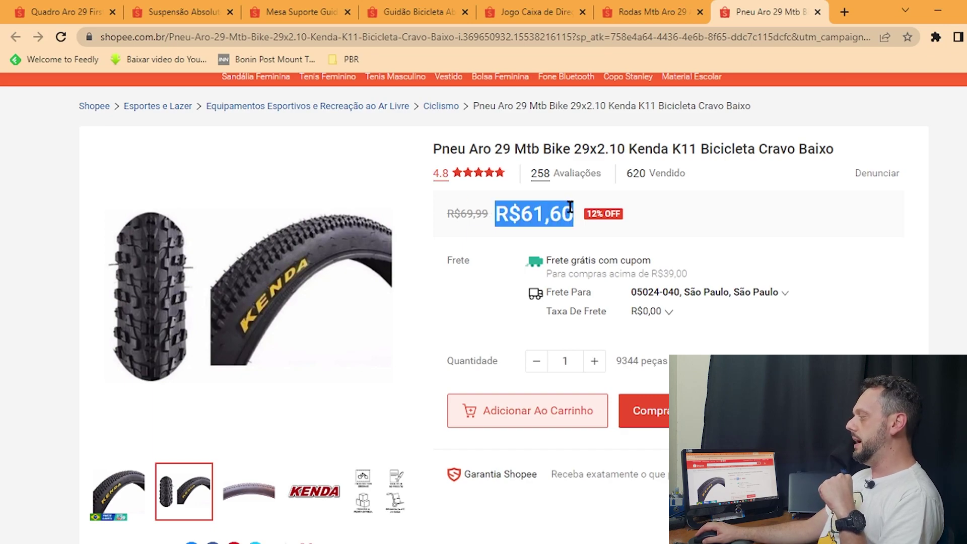
{"action": "left_click_drag", "start_coordinate": [580, 148], "coordinate": [702, 150]}
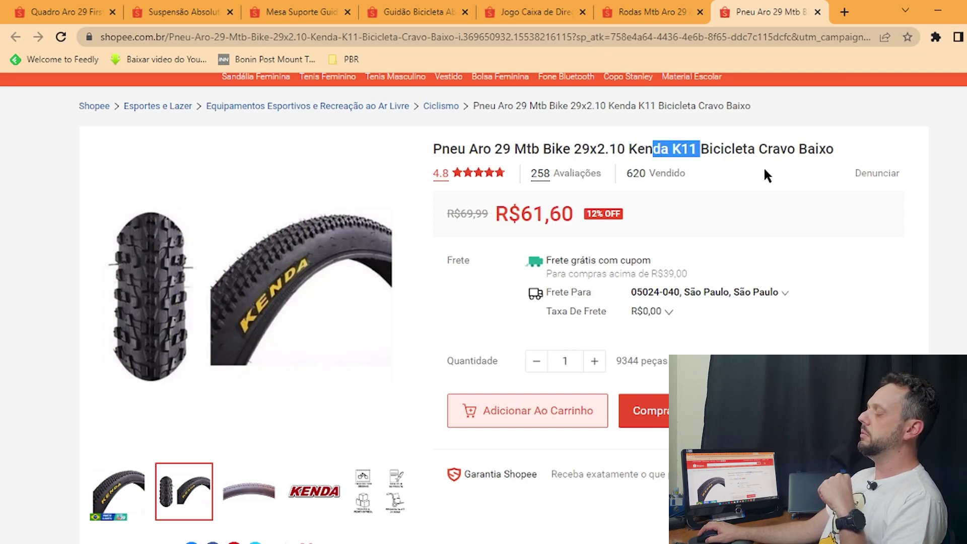
- Switch back to Excel and make the model, price and shipping text in the Camara de ar and Canote rows black
{"action": "key", "text": "alt+Tab"}
{"action": "key", "text": "alt+Tab"}
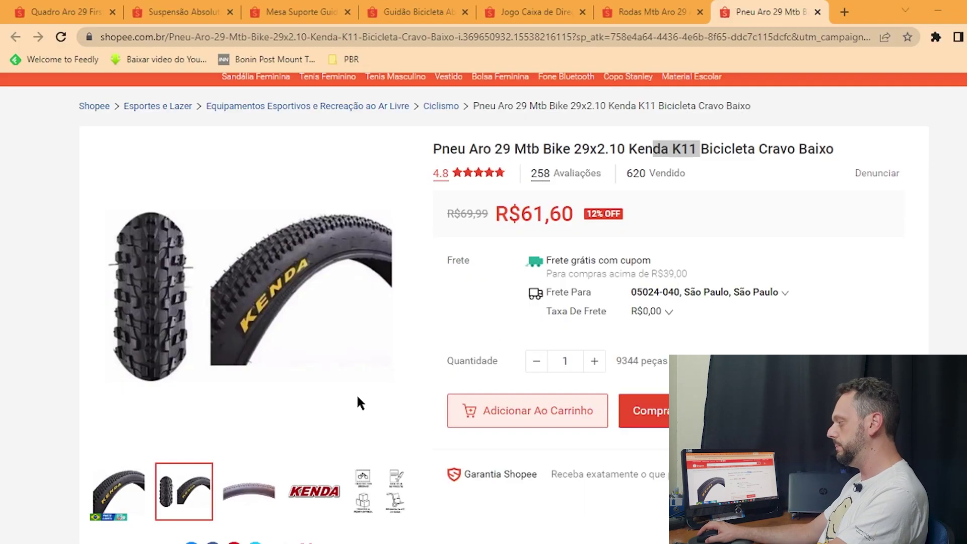
{"action": "key", "text": "alt+Tab"}
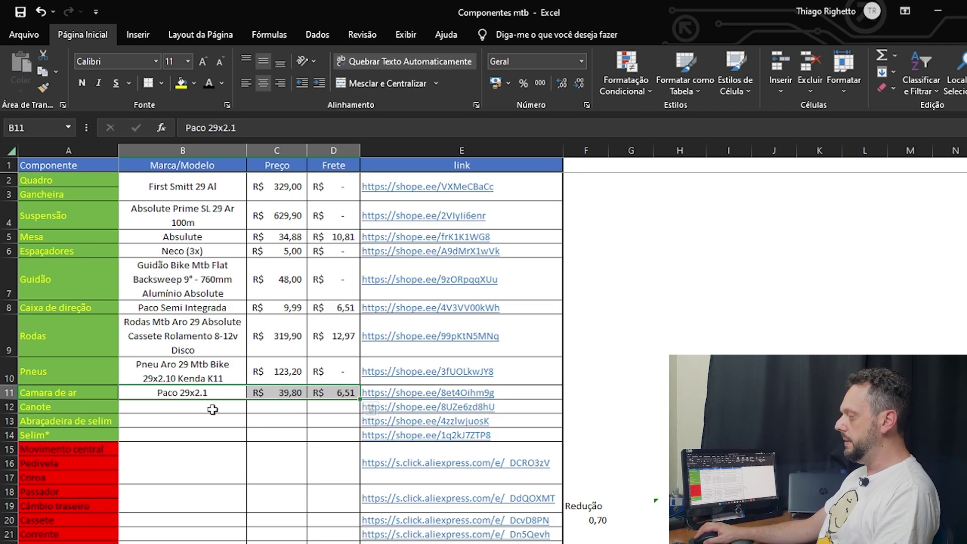
{"action": "left_click_drag", "start_coordinate": [213, 407], "coordinate": [355, 409]}
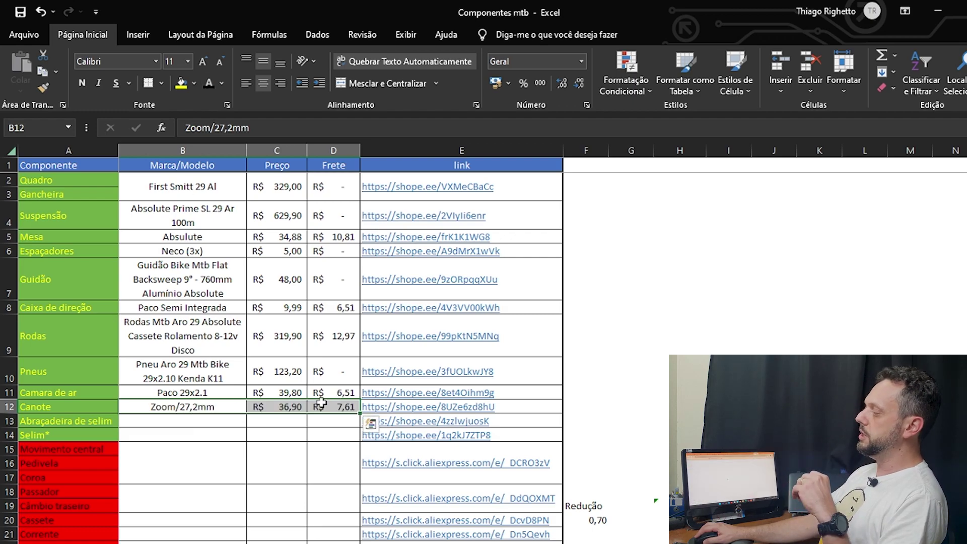
- Review the Canote row's product page in the browser, checking the seatpost's price, size and photos
{"action": "key", "text": "alt+Tab"}
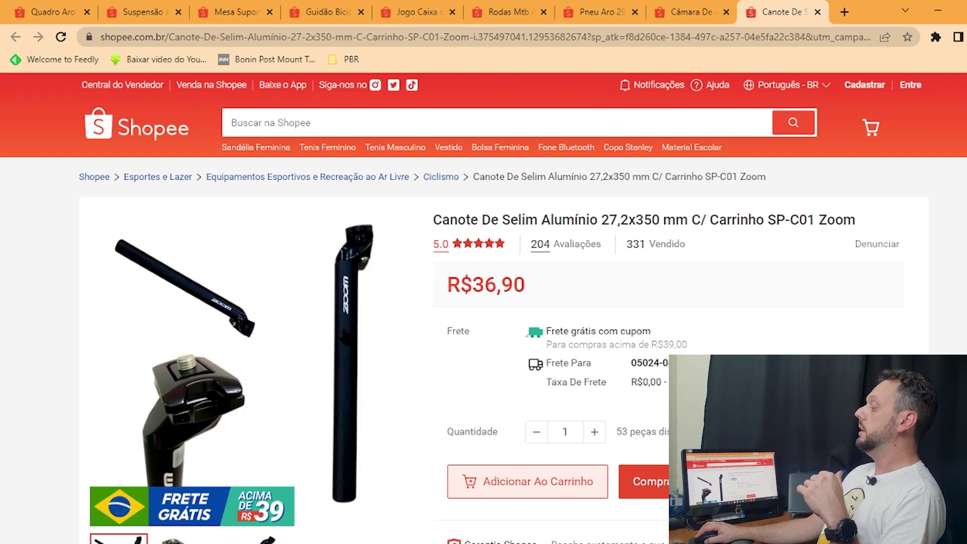
{"action": "left_click_drag", "start_coordinate": [460, 283], "coordinate": [507, 310]}
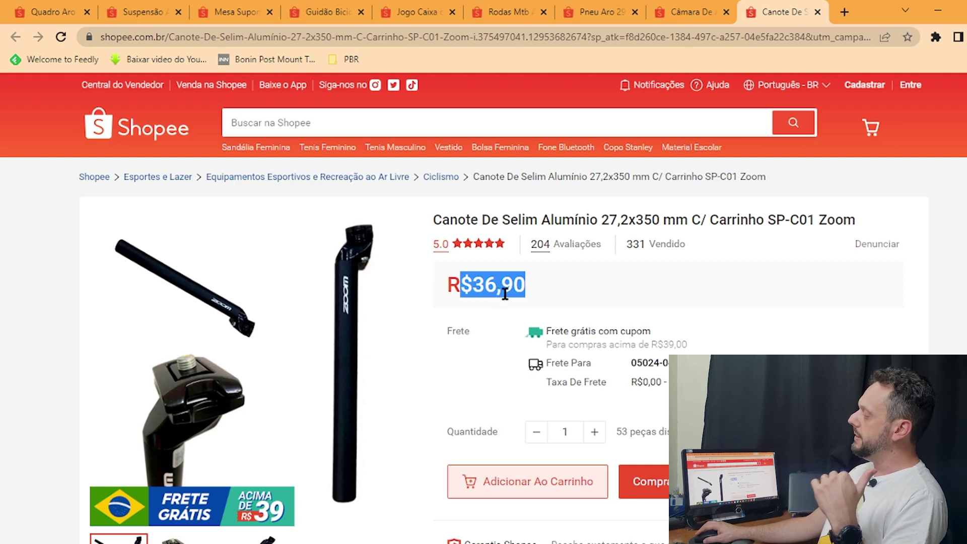
{"action": "left_click_drag", "start_coordinate": [602, 218], "coordinate": [688, 218]}
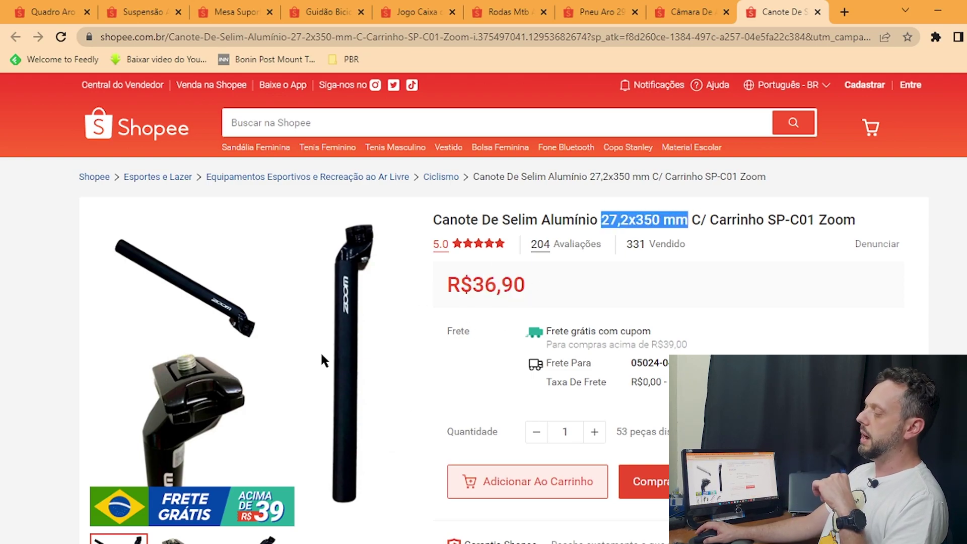
{"action": "left_click", "coordinate": [217, 535]}
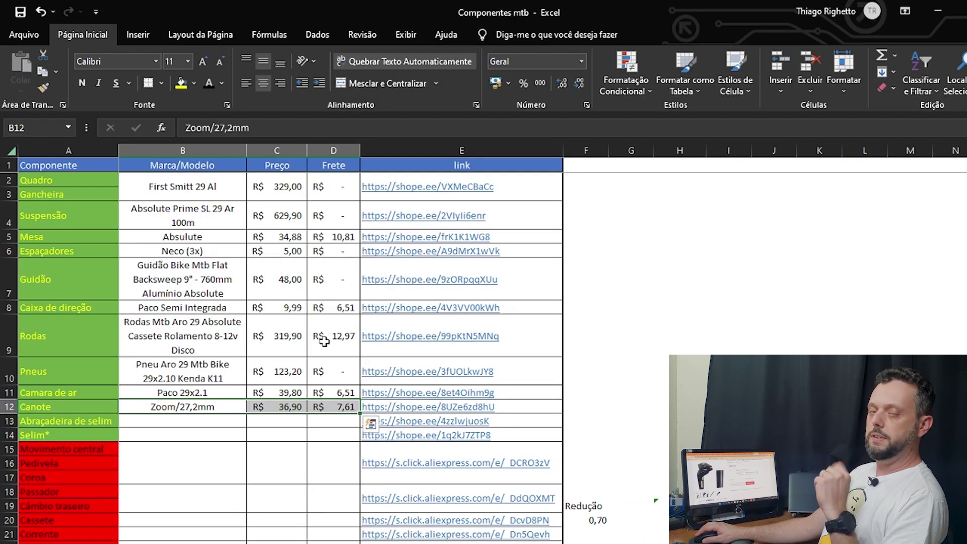
- Open the product links in Excel's Abraçadeira de selim and Selim rows
{"action": "left_click", "coordinate": [442, 425]}
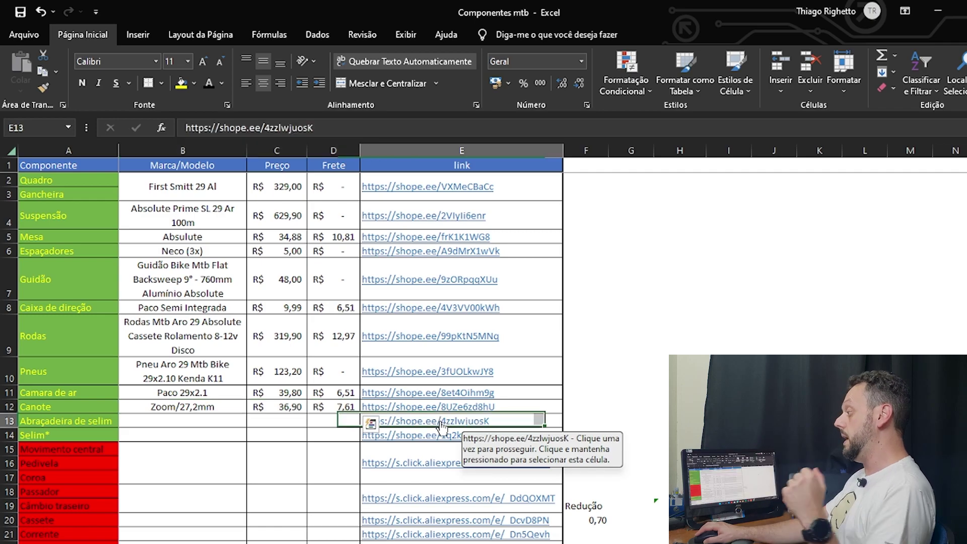
{"action": "key", "text": "alt+Tab"}
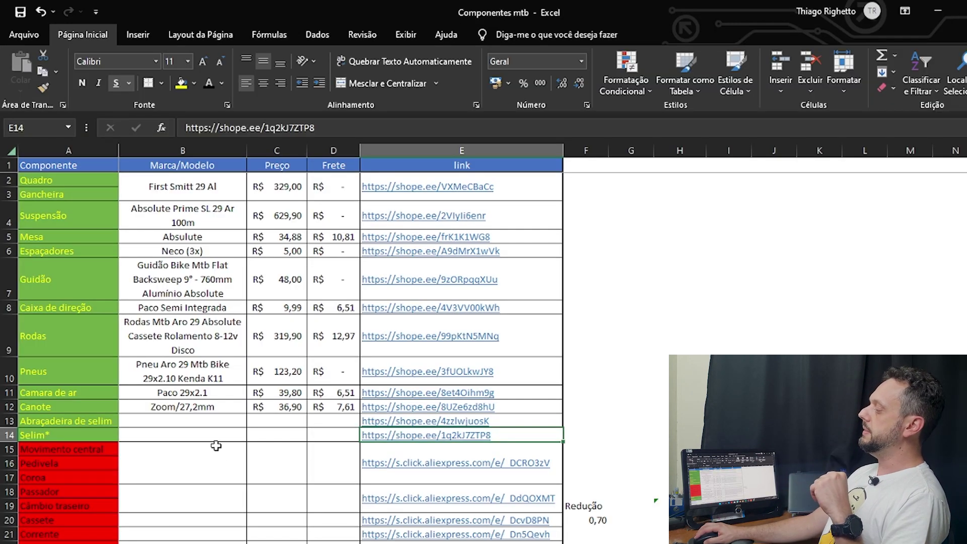
- Make the model, price and shipping text in the Abraçadeira de selim and Selim rows black
{"action": "left_click_drag", "start_coordinate": [212, 421], "coordinate": [334, 421]}
{"action": "left_click", "coordinate": [207, 84]}
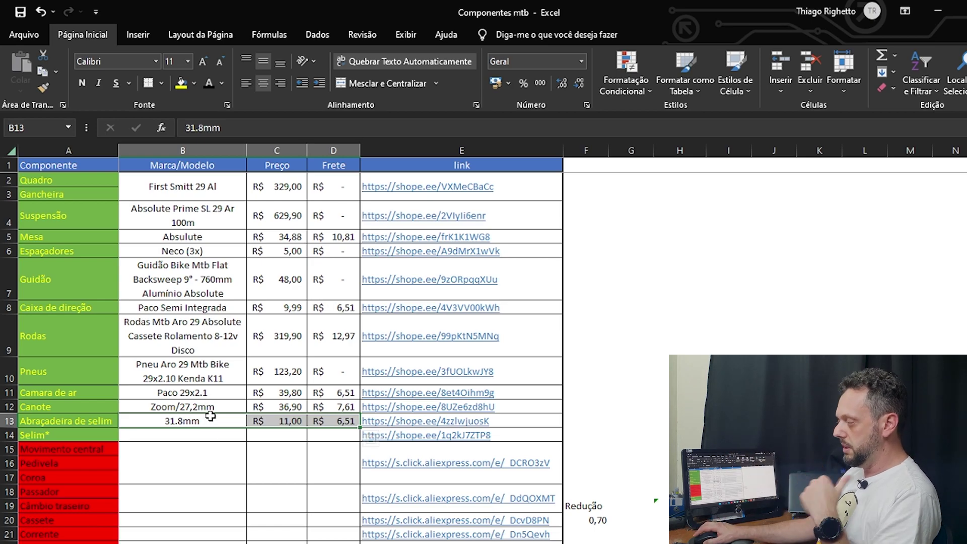
{"action": "left_click_drag", "start_coordinate": [208, 433], "coordinate": [325, 435]}
{"action": "left_click", "coordinate": [207, 85]}
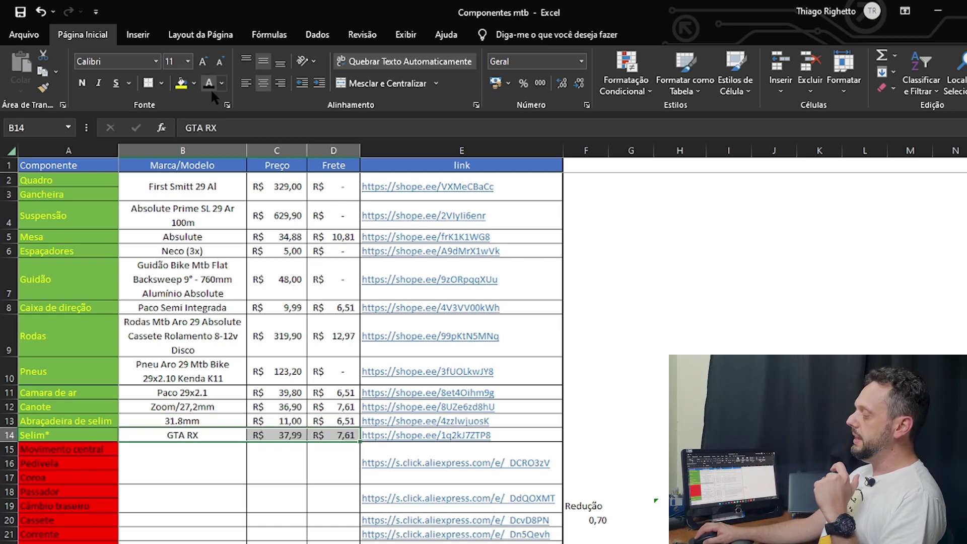
- Check the Selim row's price and open its product link for review in the browser
{"action": "left_click", "coordinate": [275, 435]}
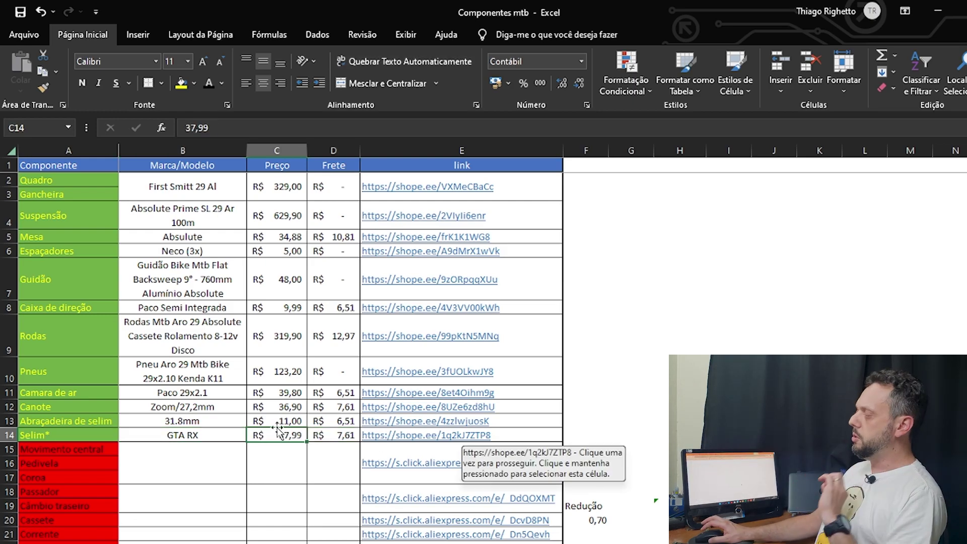
{"action": "left_click", "coordinate": [387, 438]}
{"action": "key", "text": "alt+Tab"}
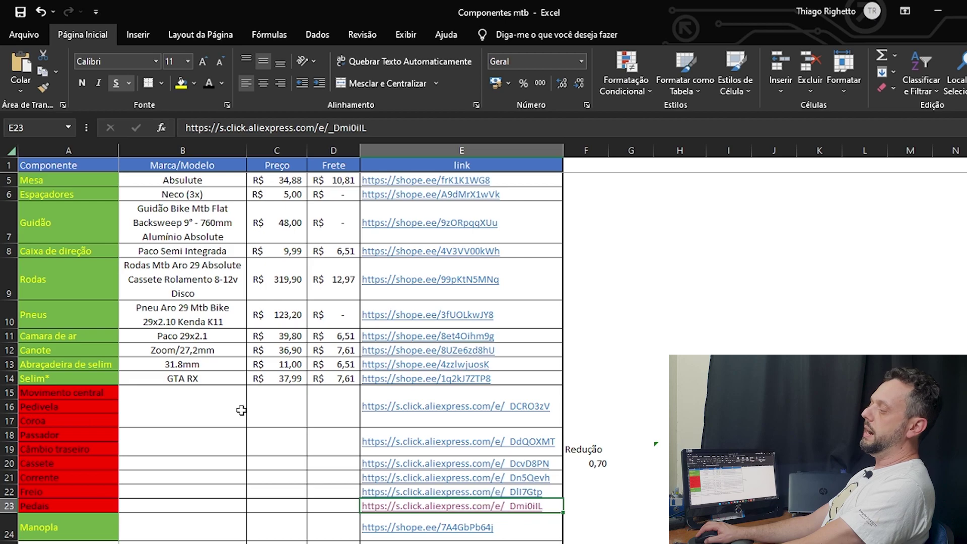
- Highlight the red component names from Movimento central to Pedais to point out this group of parts
{"action": "left_click", "coordinate": [40, 411]}
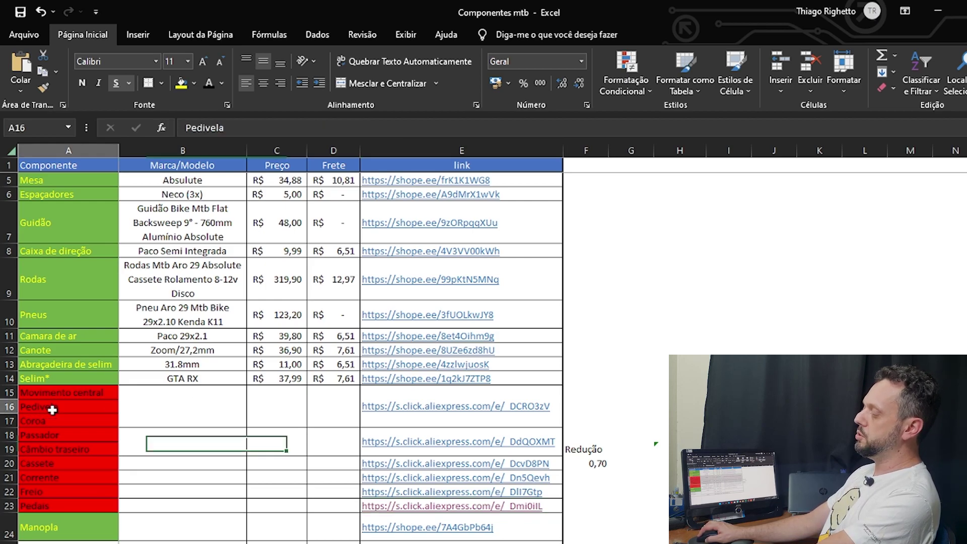
{"action": "left_click_drag", "start_coordinate": [80, 391], "coordinate": [71, 506]}
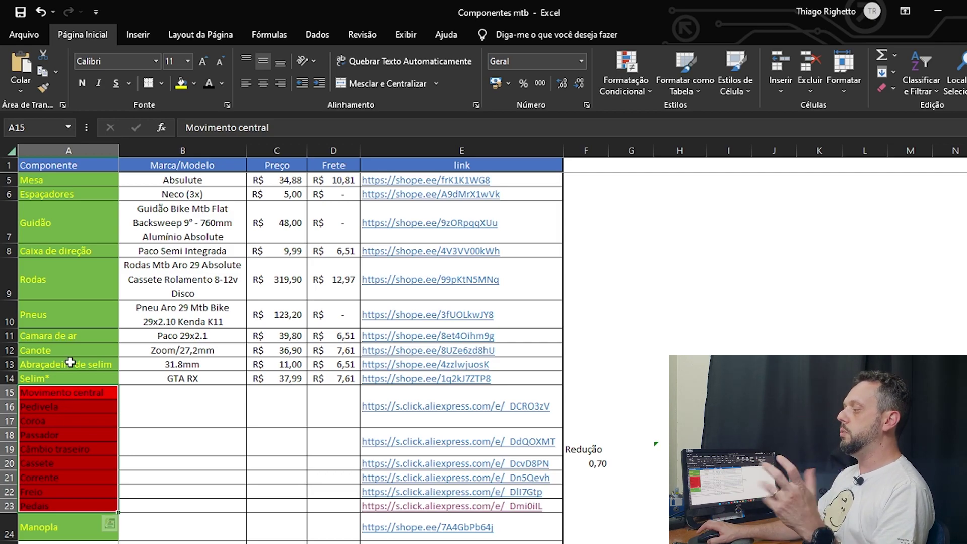
{"action": "left_click", "coordinate": [69, 396]}
{"action": "left_click_drag", "start_coordinate": [75, 423], "coordinate": [98, 507]}
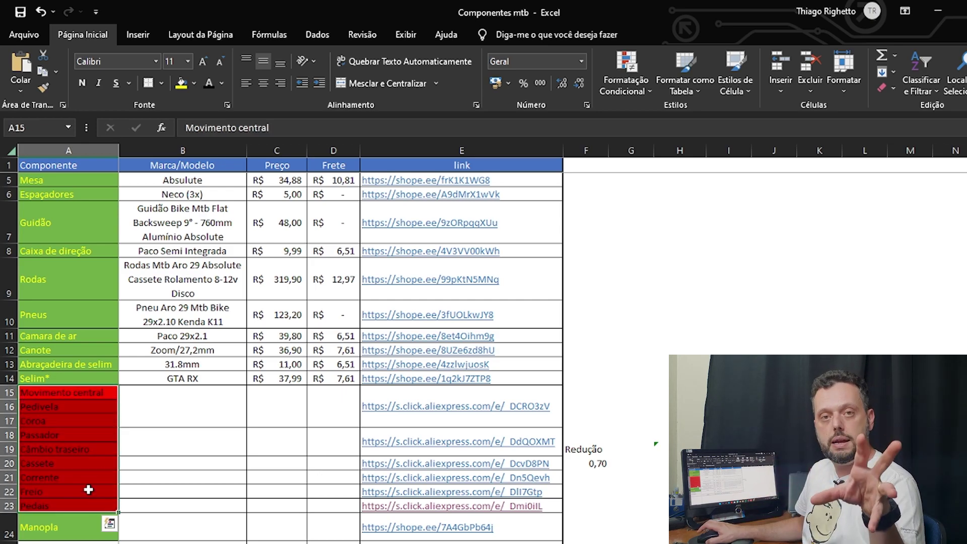
{"action": "left_click", "coordinate": [86, 392]}
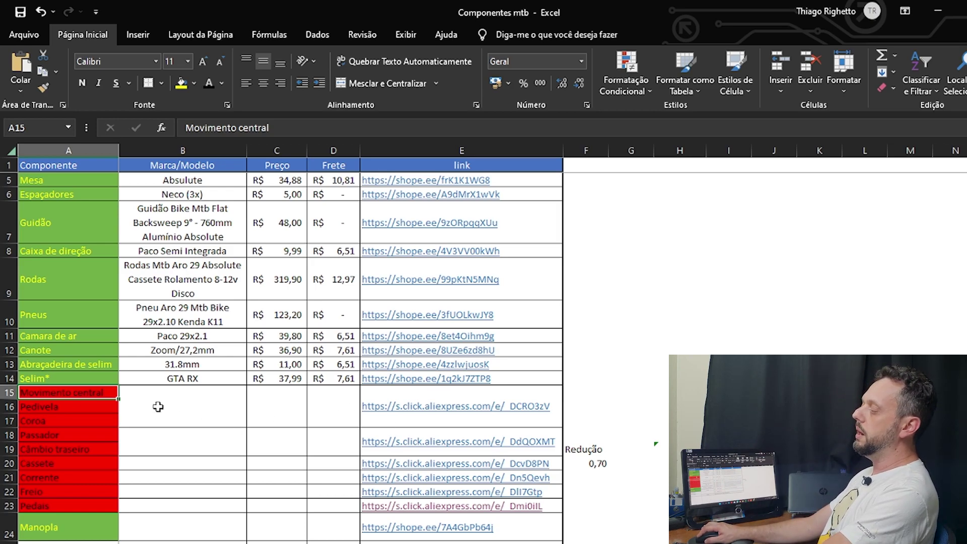
- Make the shared model, price and shipping text for Movimento central, Pedivela and Coroa black, and open their product link
{"action": "left_click_drag", "start_coordinate": [158, 407], "coordinate": [319, 408]}
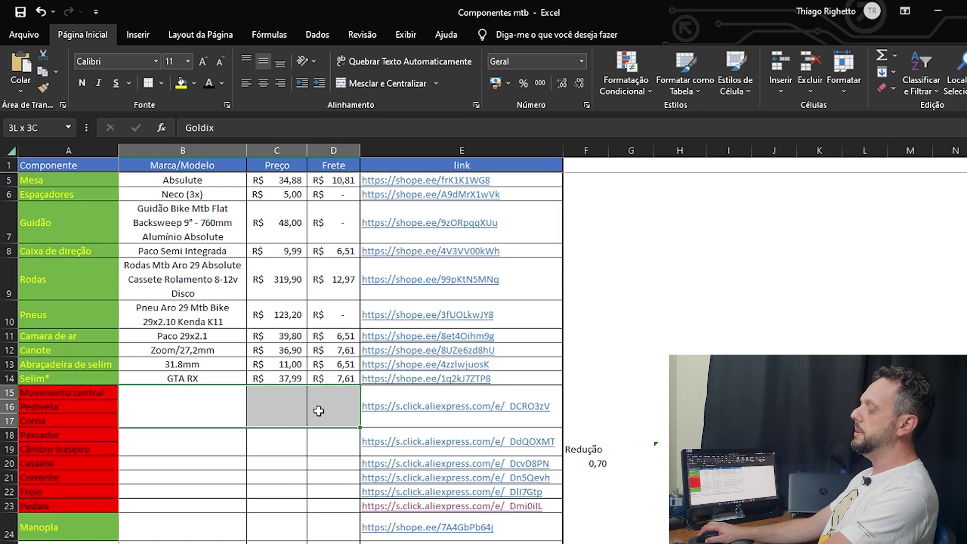
{"action": "left_click", "coordinate": [210, 85]}
{"action": "left_click", "coordinate": [418, 407]}
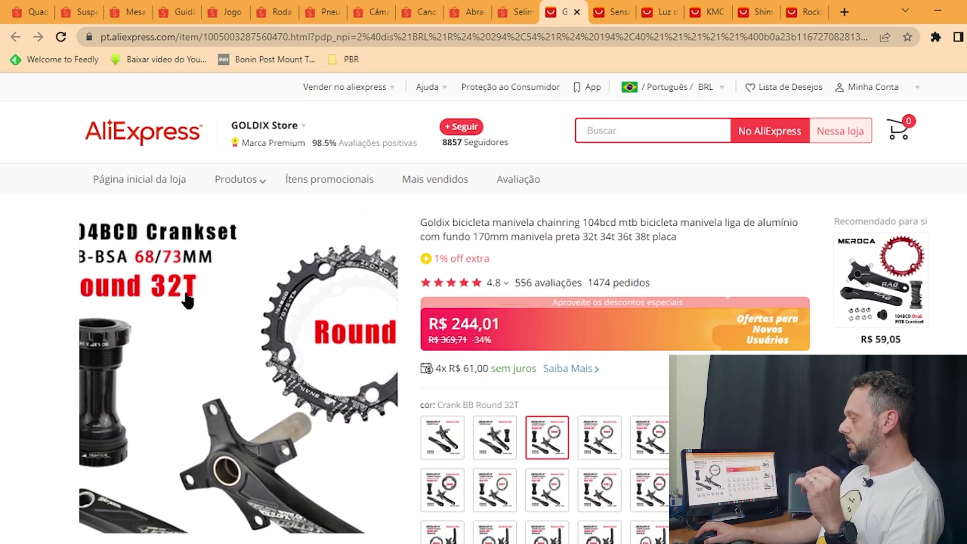
- View the Goldix crankset's Crank BB oval 32T option and compare it with the cassette and Sensah derailleur product pages
{"action": "left_click", "coordinate": [498, 491]}
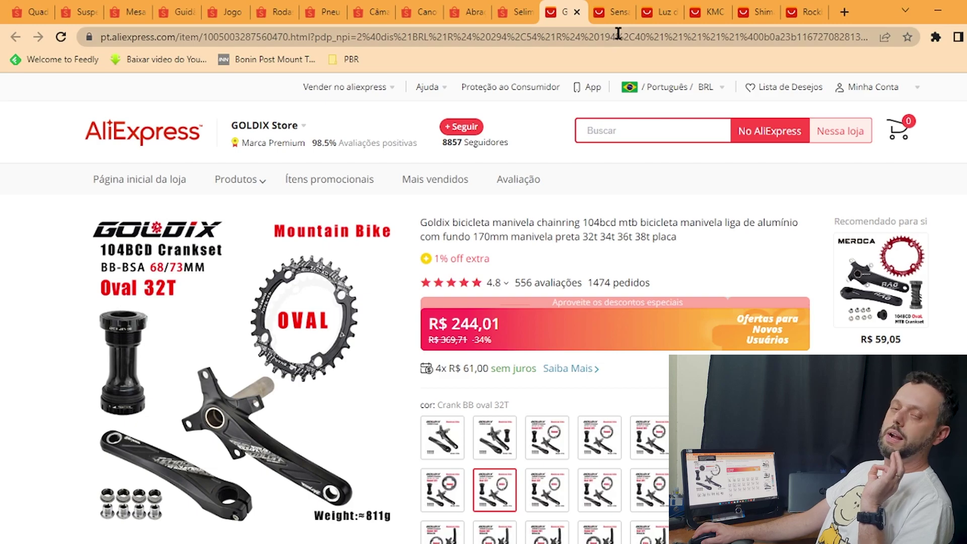
{"action": "left_click", "coordinate": [660, 12]}
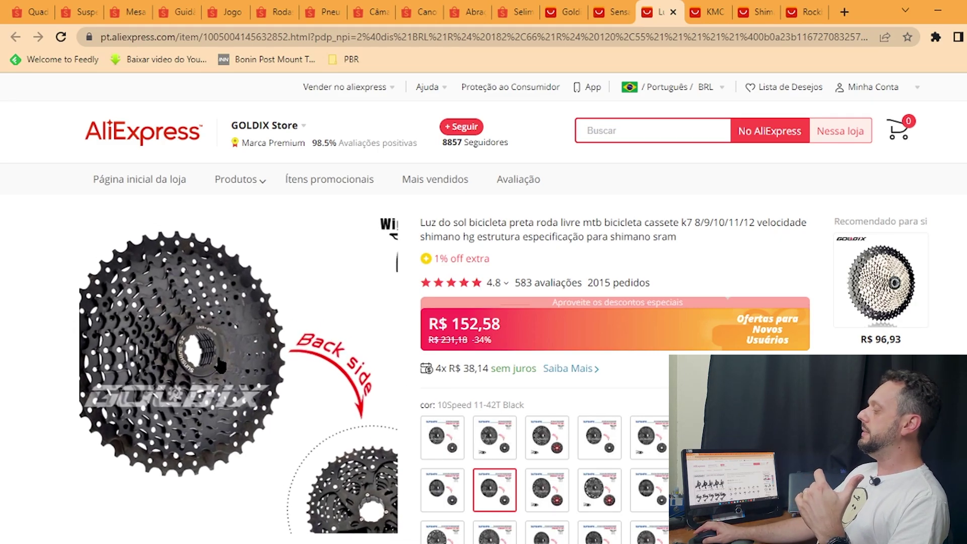
{"action": "left_click", "coordinate": [608, 12]}
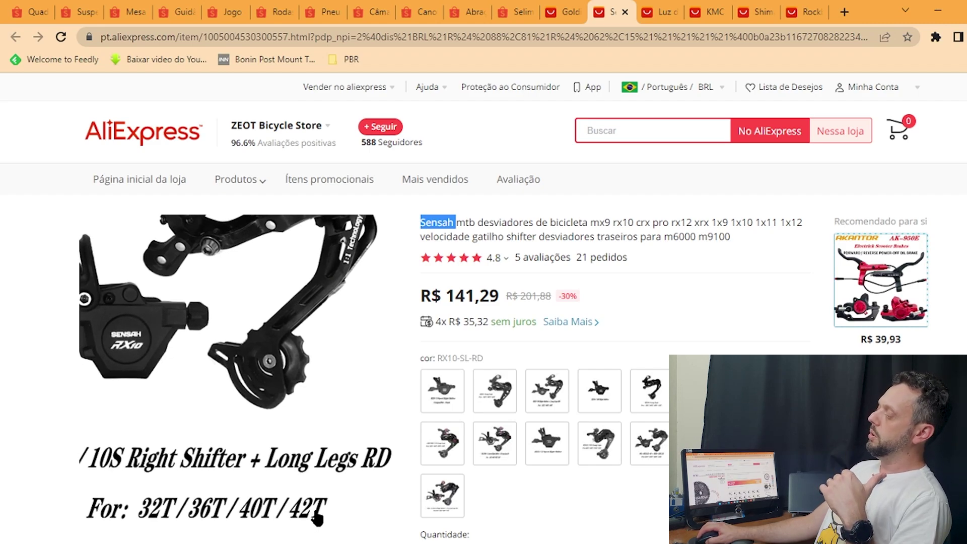
{"action": "left_click", "coordinate": [654, 12]}
{"action": "left_click", "coordinate": [559, 11]}
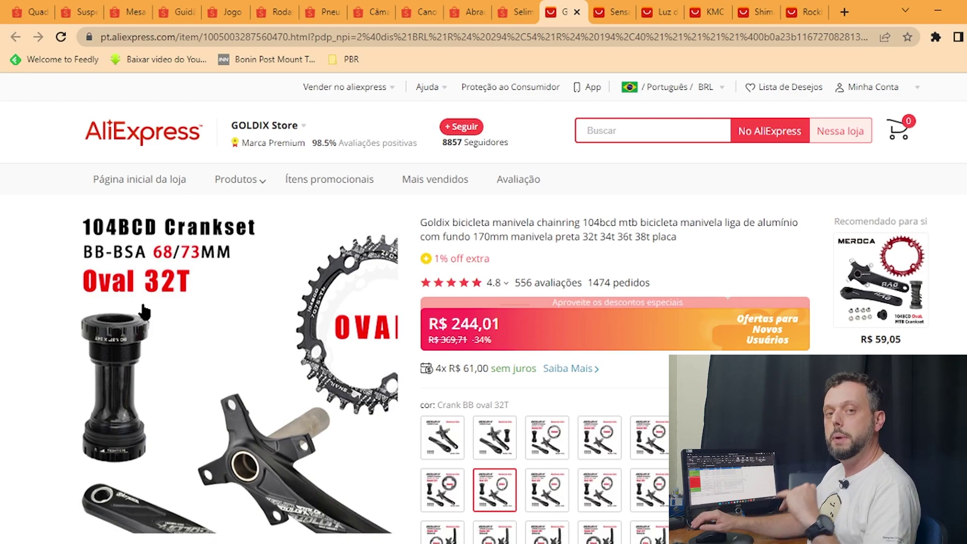
- Switch back to Excel and inspect the formula under Redução beside the drivetrain rows
{"action": "key", "text": "alt+Tab"}
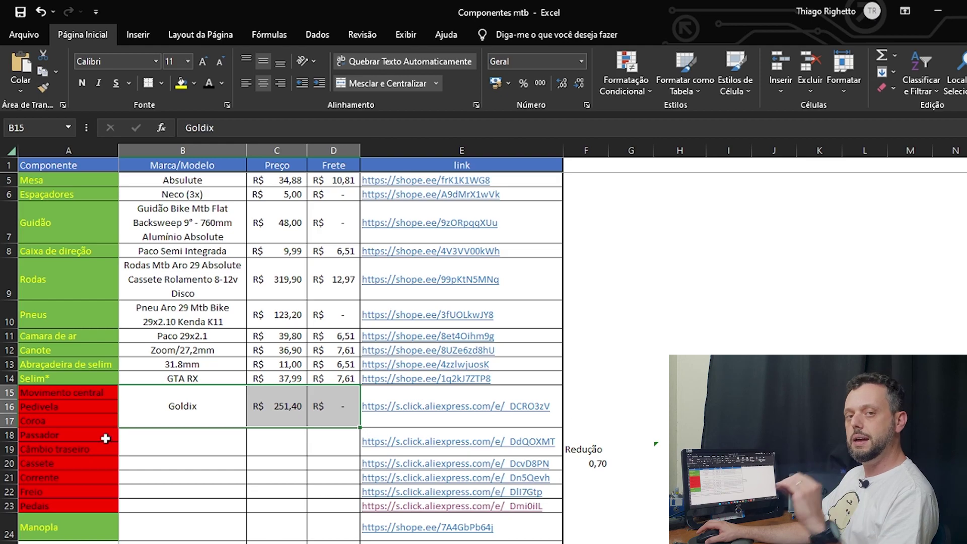
{"action": "left_click_drag", "start_coordinate": [603, 437], "coordinate": [606, 483]}
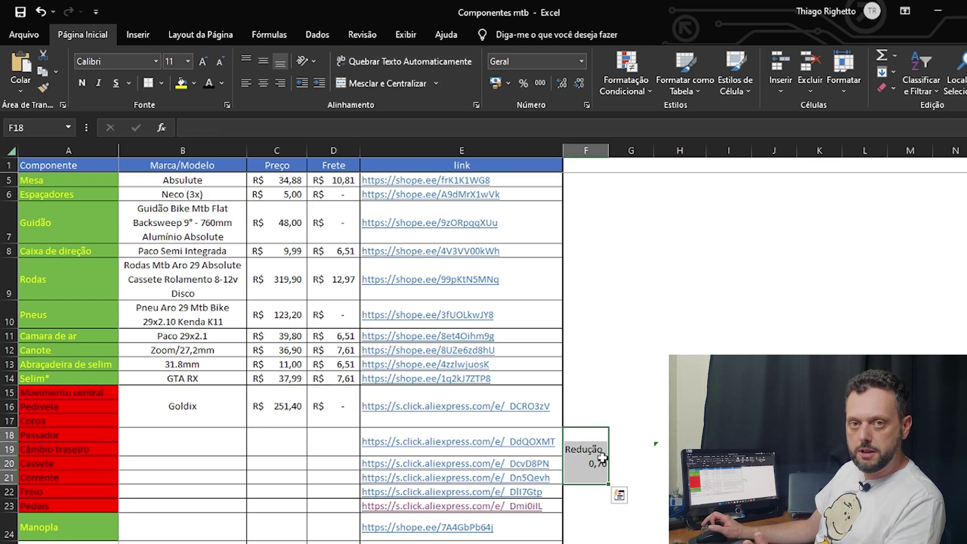
{"action": "left_click", "coordinate": [586, 462]}
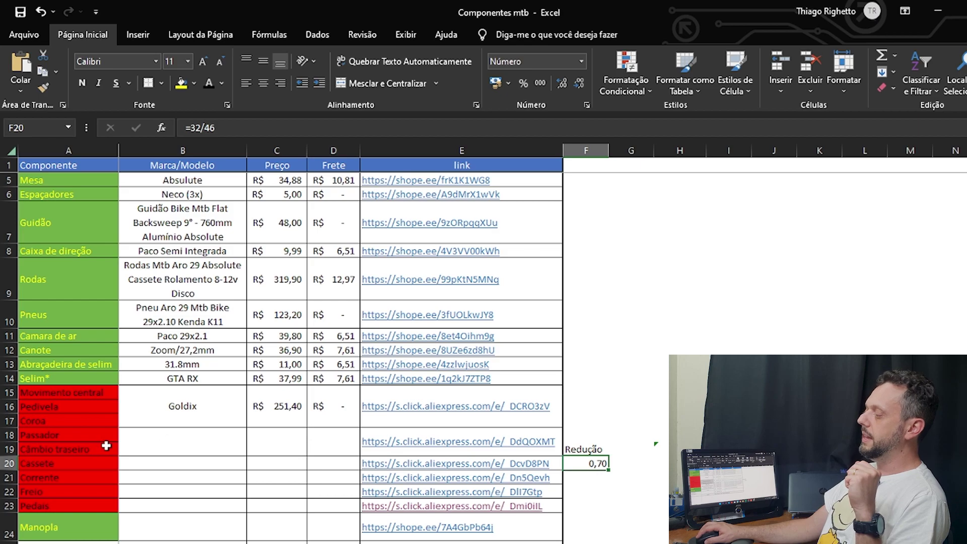
- Make the Passador, Câmbio traseiro, Cassete and Corrente details black in Excel and view the KMC chain's product page
{"action": "left_click", "coordinate": [183, 441]}
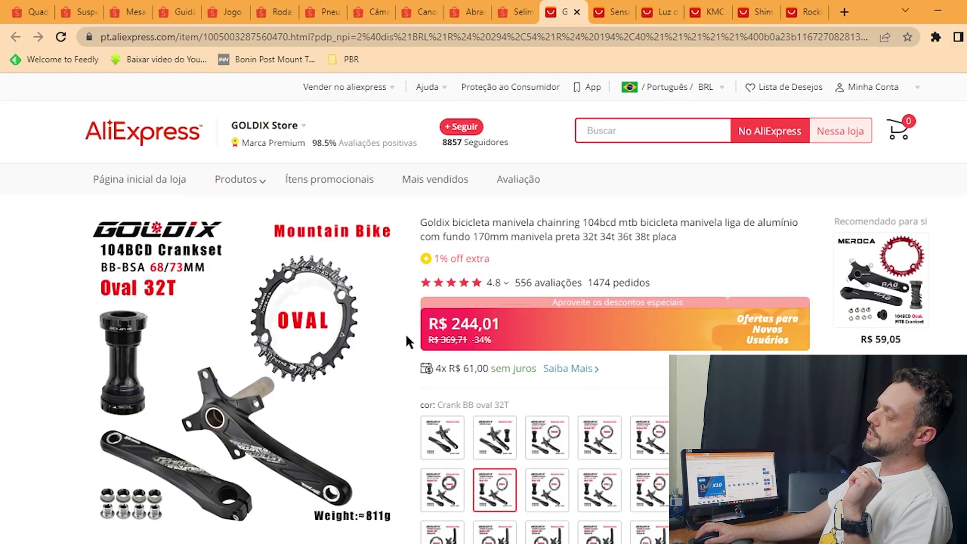
{"action": "left_click", "coordinate": [706, 11]}
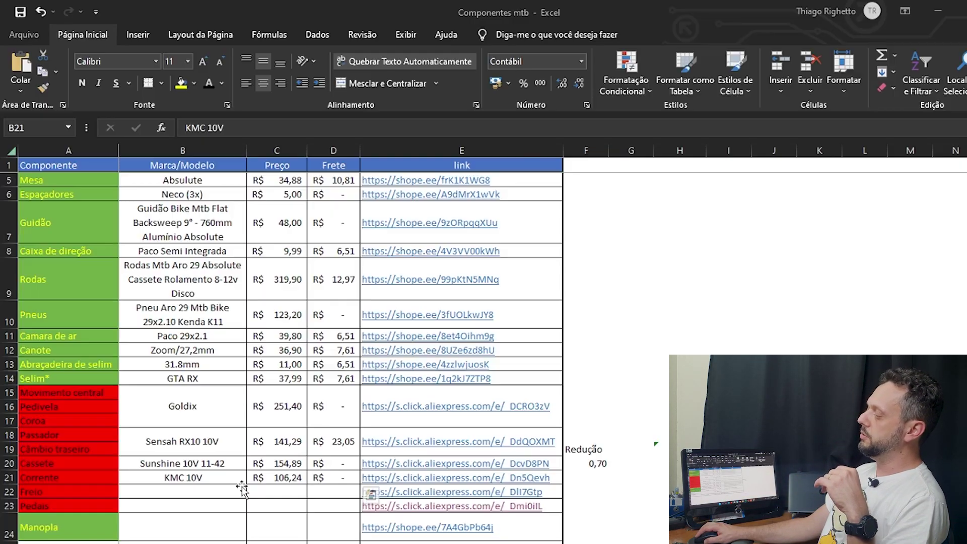
- Review the Sensah model entry and compare the Goldix crankset and Sensah shifter set prices in the Preço column
{"action": "left_click", "coordinate": [158, 440]}
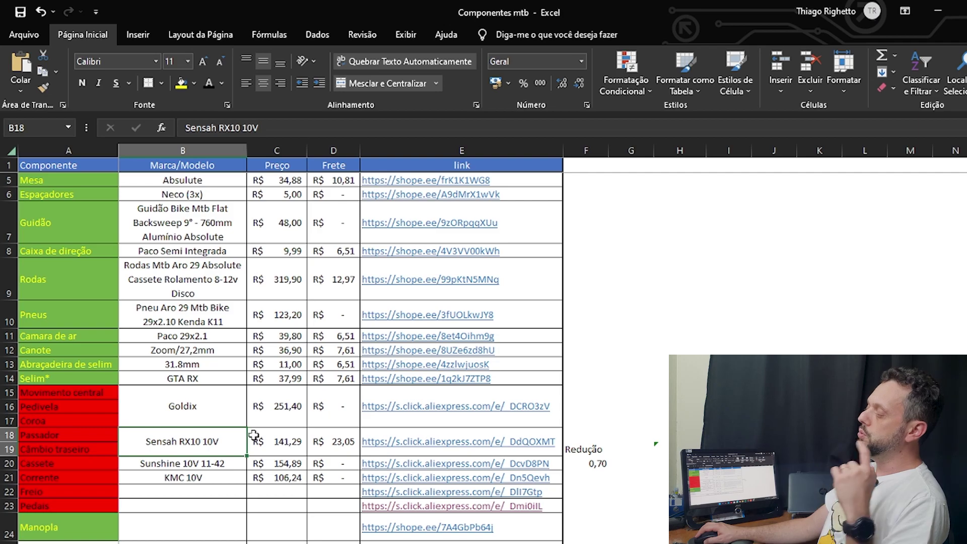
{"action": "left_click", "coordinate": [292, 412]}
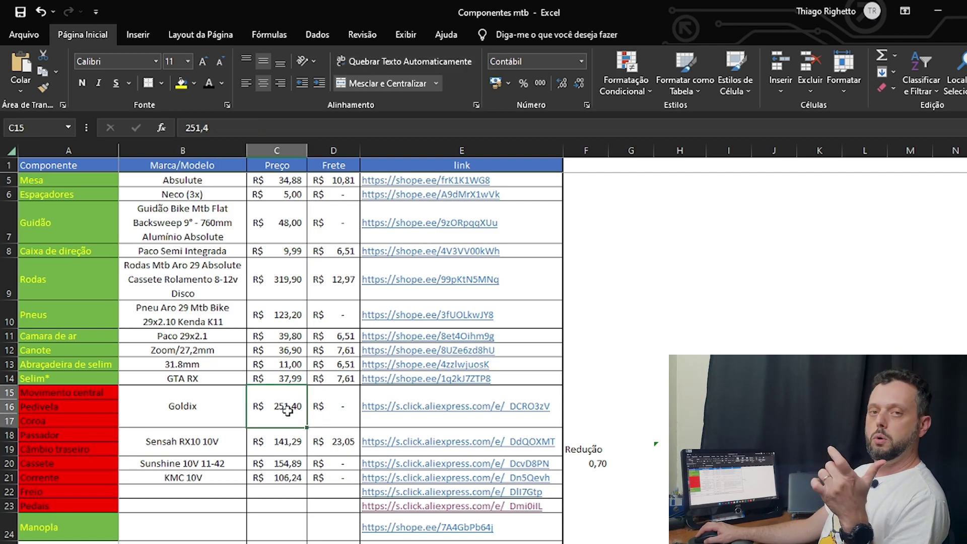
{"action": "left_click_drag", "start_coordinate": [287, 417], "coordinate": [291, 446]}
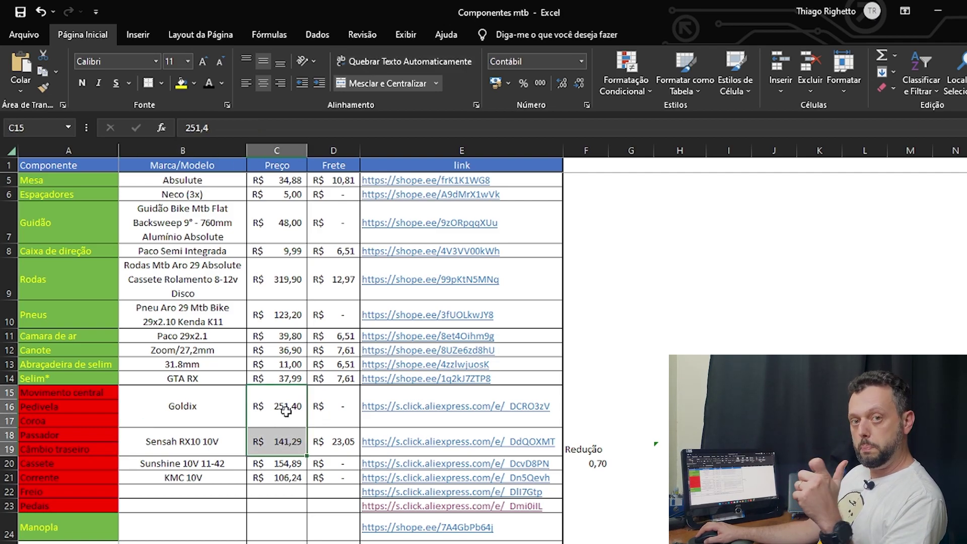
{"action": "left_click", "coordinate": [284, 438]}
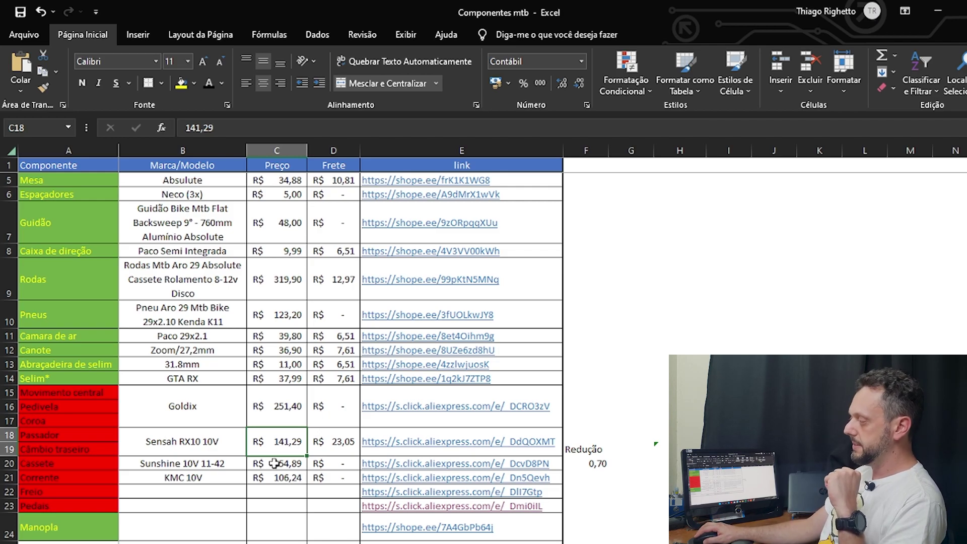
- Make the model, price and shipping text in the Freio row black and switch to the browser to view the brake set
{"action": "left_click", "coordinate": [211, 491]}
{"action": "left_click_drag", "start_coordinate": [212, 491], "coordinate": [336, 493]}
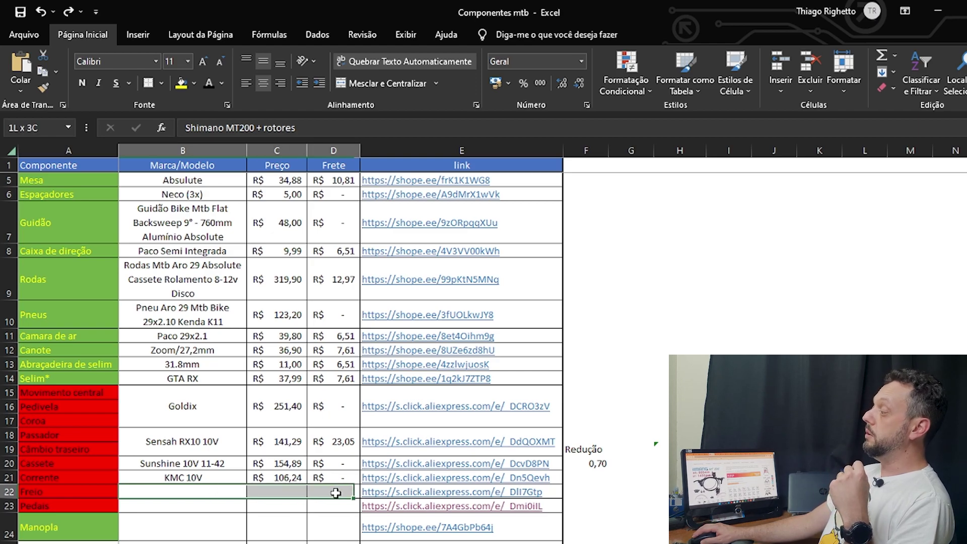
{"action": "left_click", "coordinate": [208, 83]}
{"action": "key", "text": "alt+Tab"}
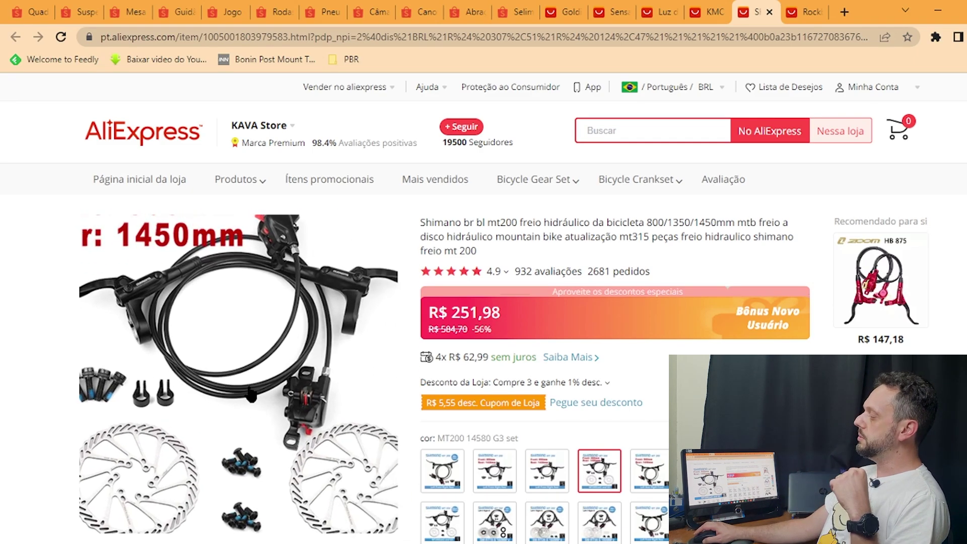
- Switch back to Excel and make the model, price and shipping text in the Pedais row black
{"action": "key", "text": "alt+Tab"}
{"action": "left_click_drag", "start_coordinate": [300, 511], "coordinate": [332, 526]}
{"action": "key", "text": "ctrl+v"}
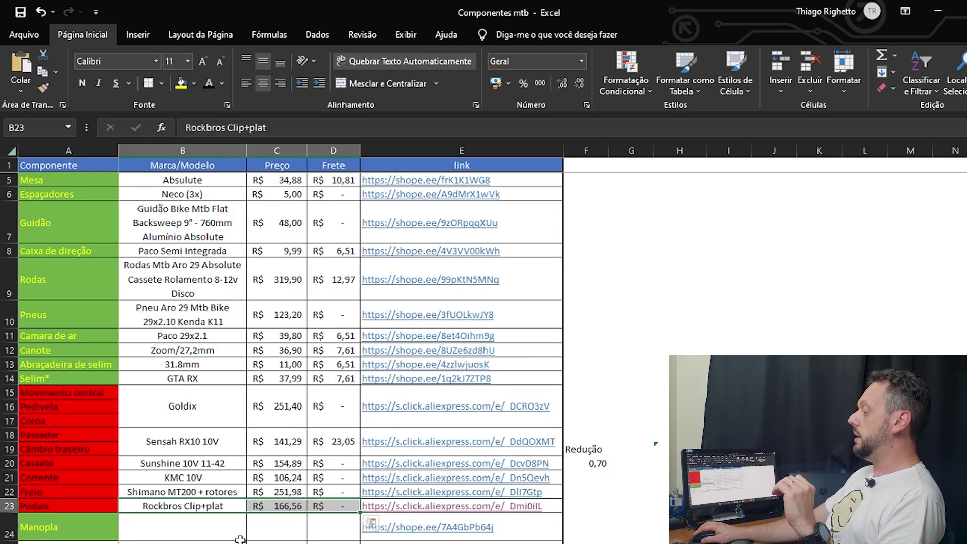
{"action": "left_click", "coordinate": [189, 508]}
- Switch to the Rockbros pedal's product page in the browser and check its title, photos and price
{"action": "key", "text": "alt+Tab"}
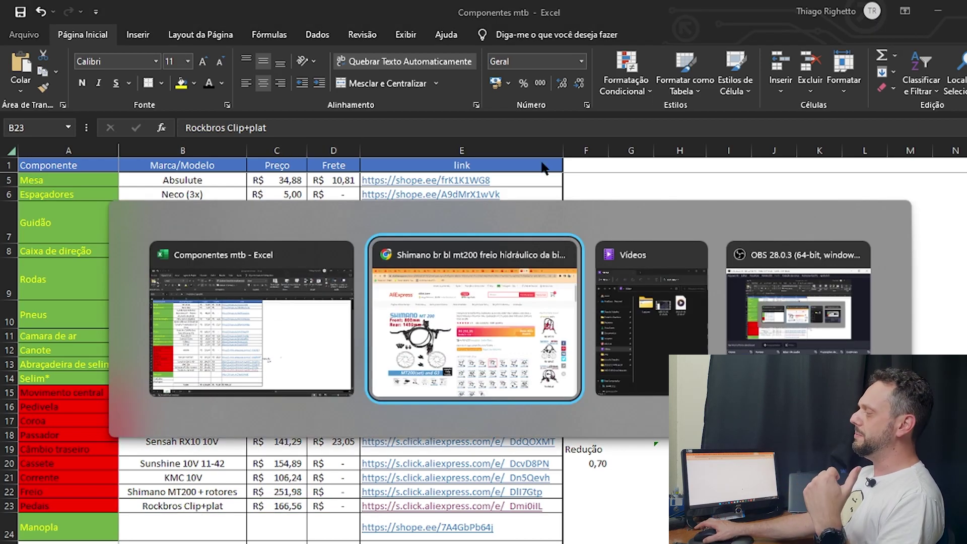
{"action": "left_click", "coordinate": [795, 7]}
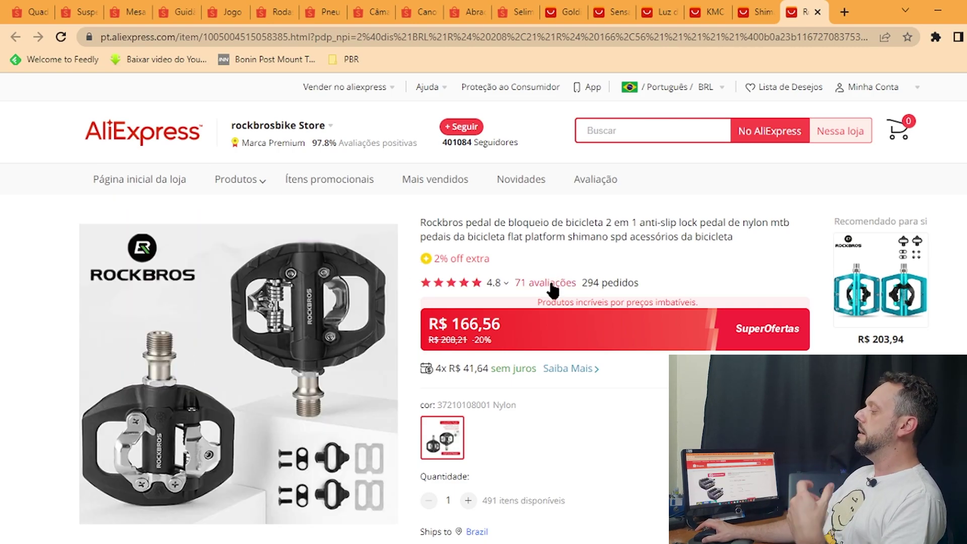
{"action": "scroll", "coordinate": [550, 282], "scroll_direction": "down", "scroll_amount": 3}
{"action": "scroll", "coordinate": [466, 254], "scroll_direction": "up", "scroll_amount": 3}
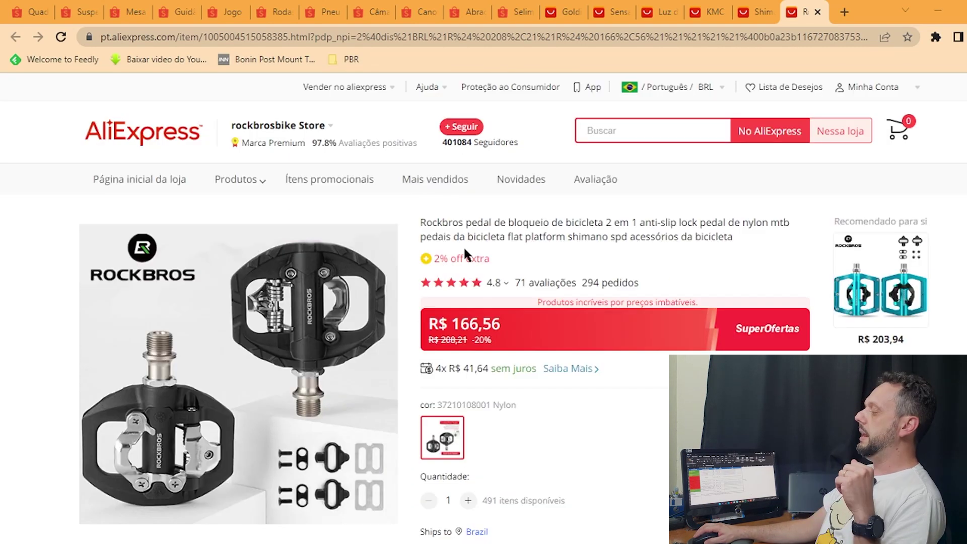
{"action": "double_click", "coordinate": [449, 220]}
{"action": "double_click", "coordinate": [476, 324]}
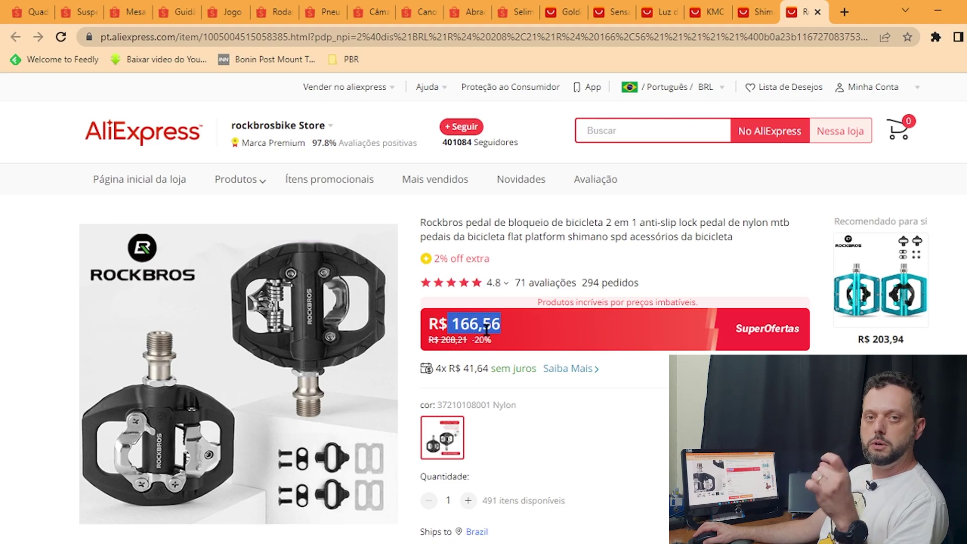
- Examine the pedal's product details, dual-purpose design photos and dimensions in the general information section
{"action": "scroll", "coordinate": [636, 360], "scroll_direction": "down", "scroll_amount": 15}
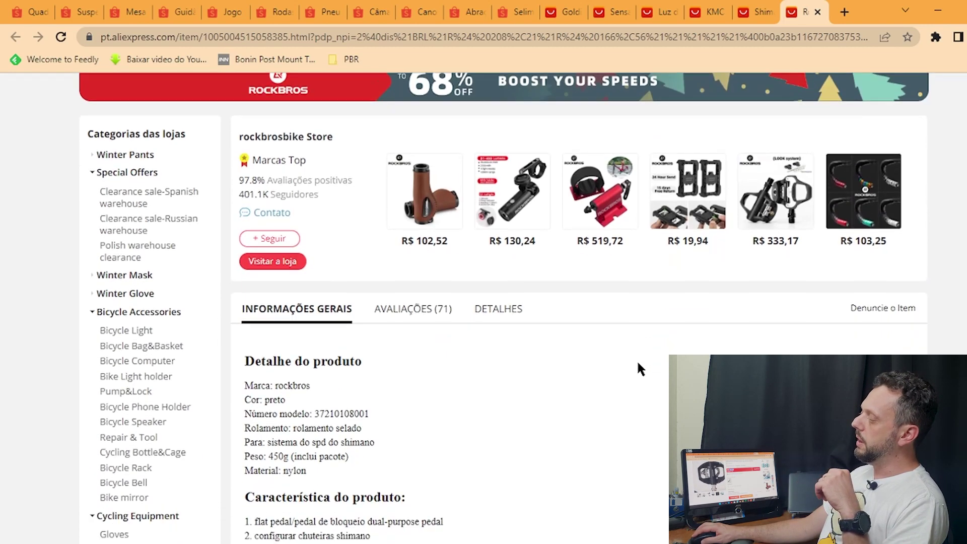
{"action": "scroll", "coordinate": [635, 358], "scroll_direction": "down", "scroll_amount": 5}
{"action": "scroll", "coordinate": [629, 371], "scroll_direction": "up", "scroll_amount": 4}
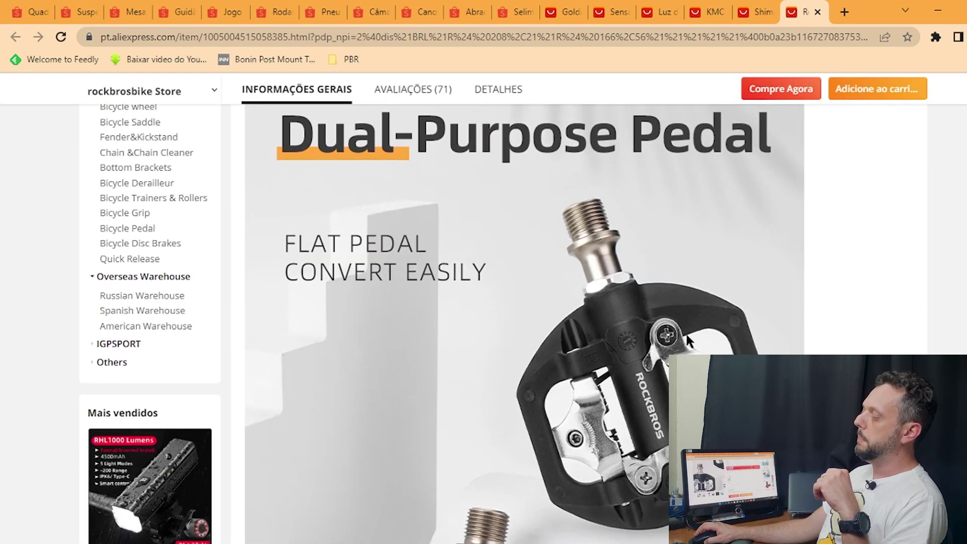
{"action": "scroll", "coordinate": [536, 291], "scroll_direction": "down", "scroll_amount": 10}
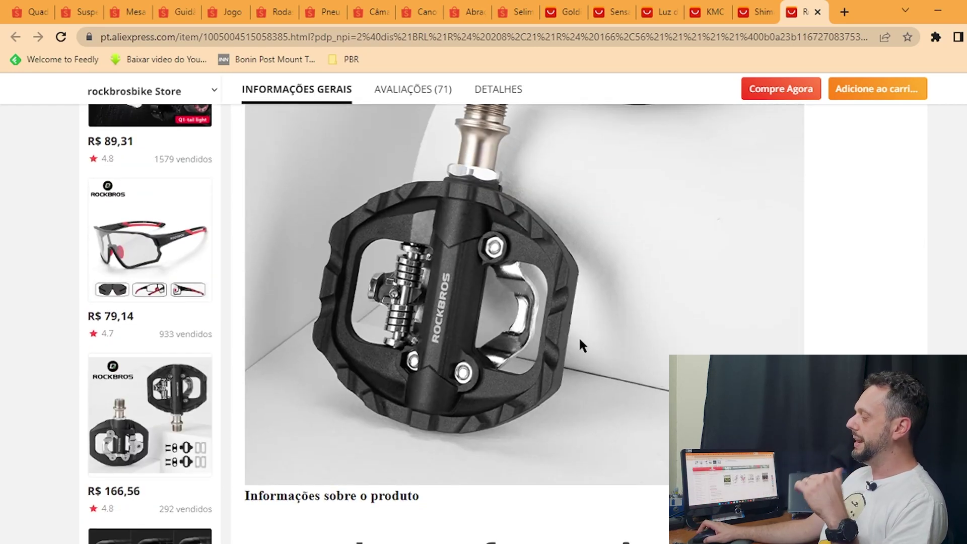
{"action": "scroll", "coordinate": [579, 338], "scroll_direction": "down", "scroll_amount": 10}
{"action": "scroll", "coordinate": [582, 344], "scroll_direction": "down", "scroll_amount": 1}
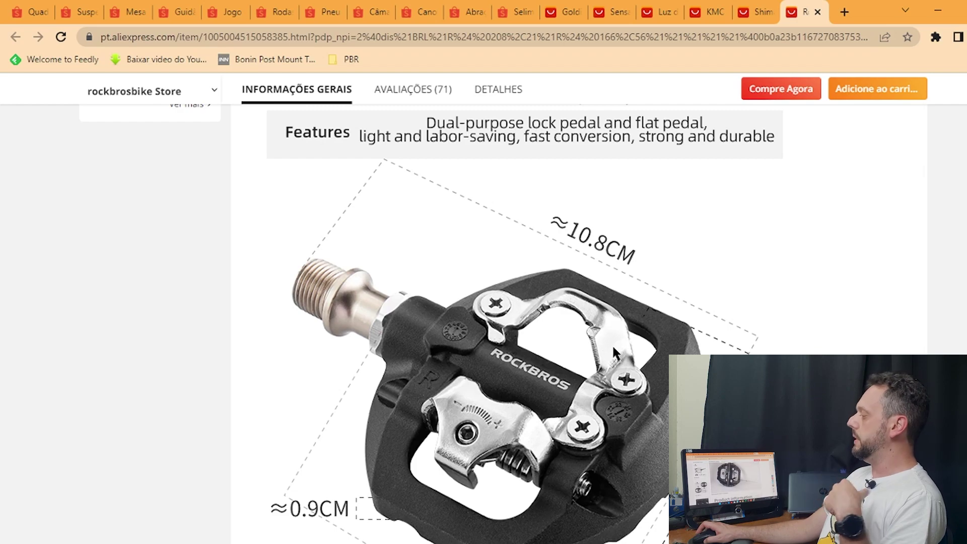
{"action": "scroll", "coordinate": [616, 353], "scroll_direction": "down", "scroll_amount": 15}
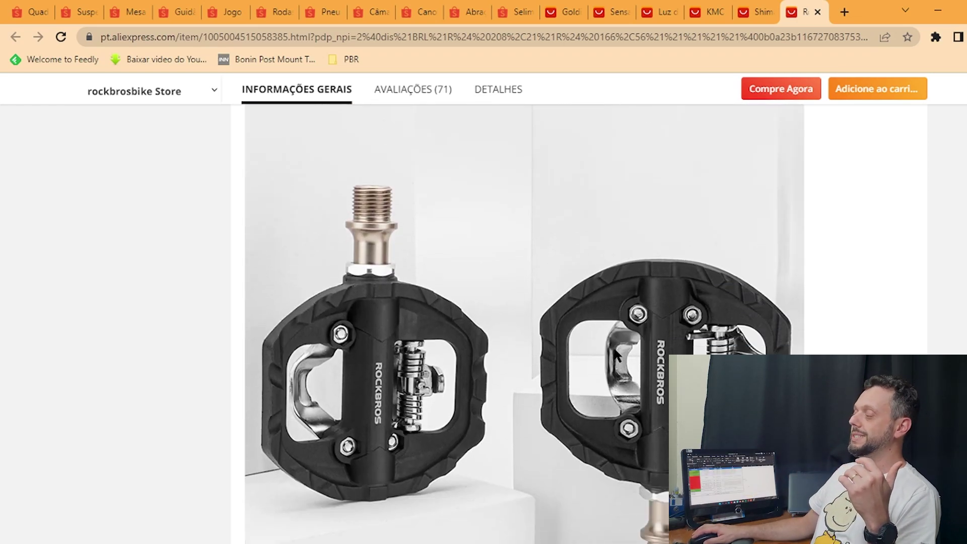
- Look through the remaining Rockbros pedal photos and switch back to Excel
{"action": "scroll", "coordinate": [616, 355], "scroll_direction": "down", "scroll_amount": 12}
{"action": "scroll", "coordinate": [614, 353], "scroll_direction": "down", "scroll_amount": 12}
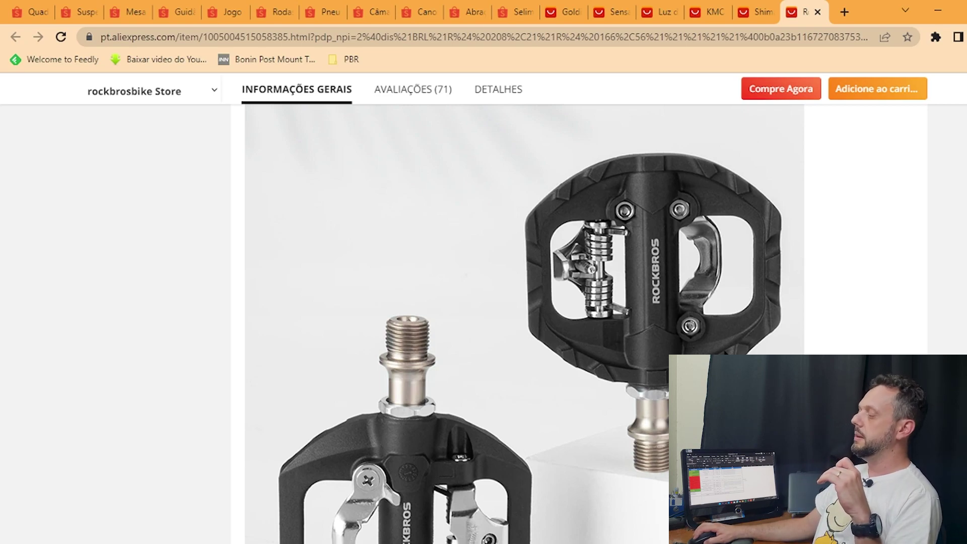
{"action": "key", "text": "alt+Tab"}
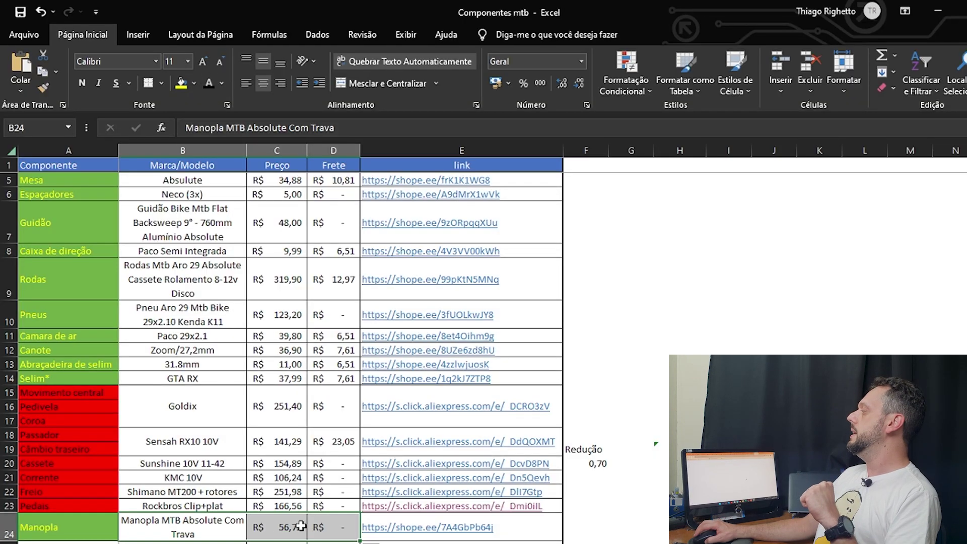
- Select the Manopla row's link and switch to the Absolute grip's Shopee page in the browser
{"action": "scroll", "coordinate": [306, 524], "scroll_direction": "down", "scroll_amount": 1}
{"action": "left_click", "coordinate": [383, 457]}
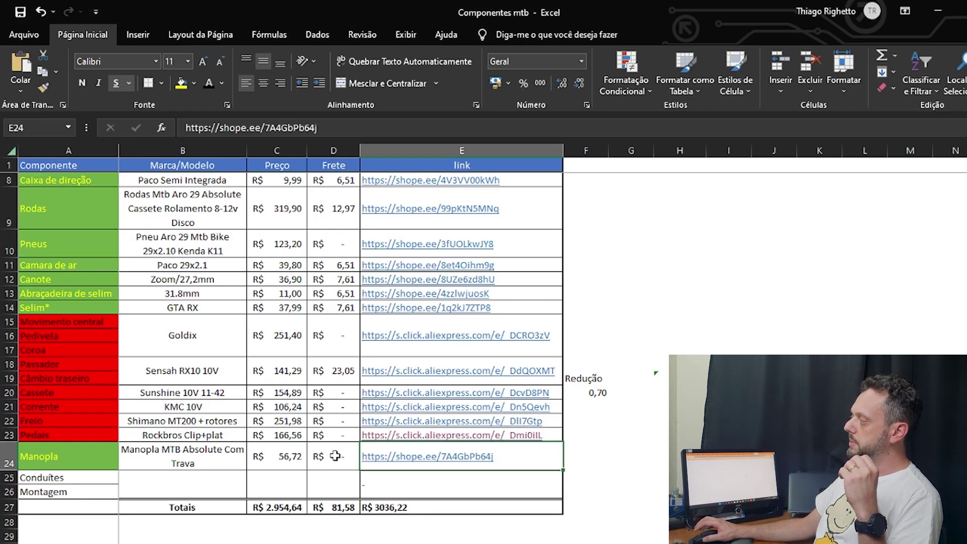
{"action": "key", "text": "alt+Tab"}
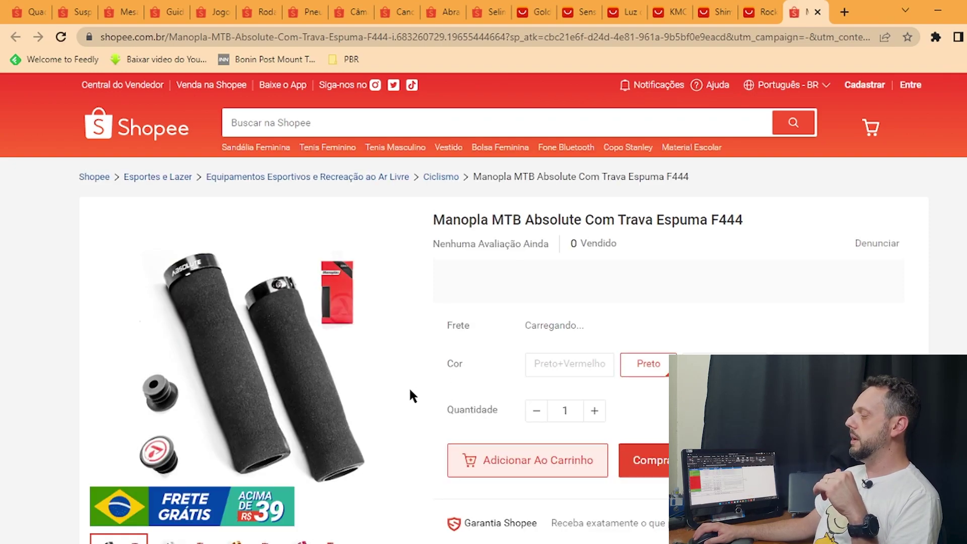
- Switch back to Excel and make the model, price and shipping text in the Conduítes and Montagem rows black
{"action": "key", "text": "alt+Tab"}
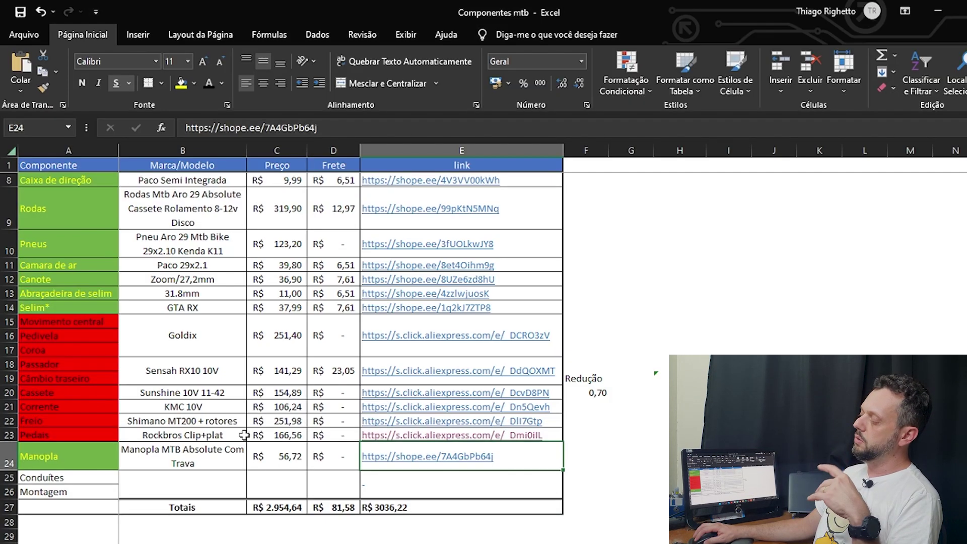
{"action": "left_click_drag", "start_coordinate": [154, 494], "coordinate": [325, 485]}
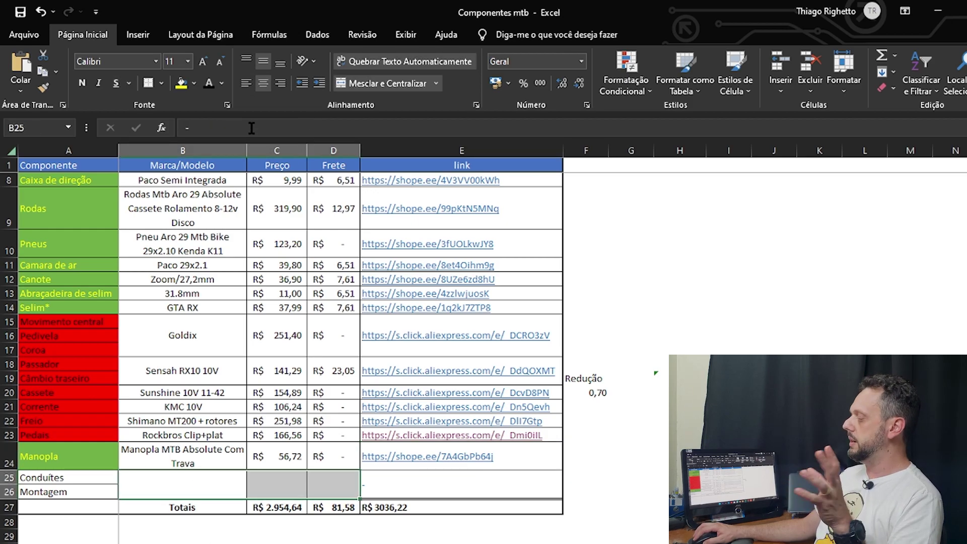
{"action": "left_click", "coordinate": [208, 87]}
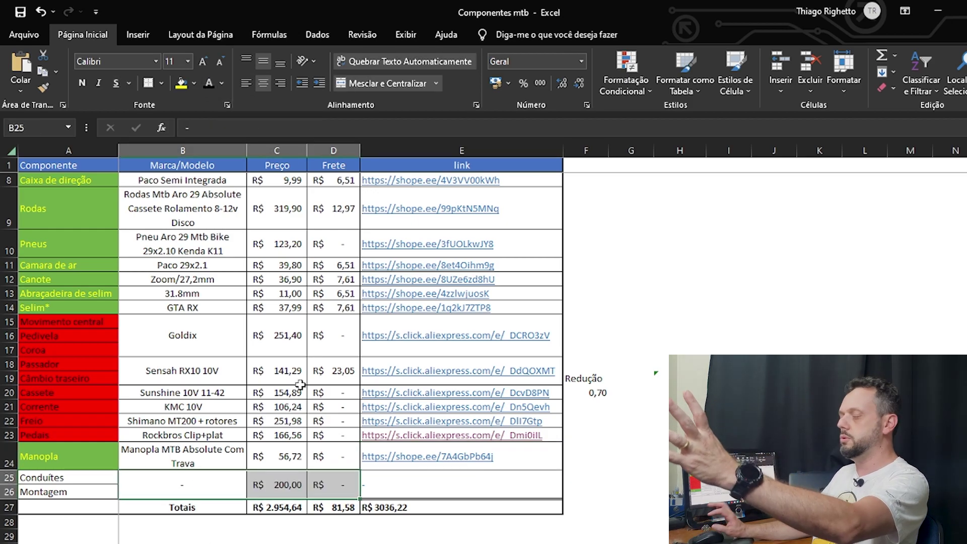
- Review the grip price, the drivetrain models, and the price total and combined total in the Totais row
{"action": "left_click", "coordinate": [262, 458]}
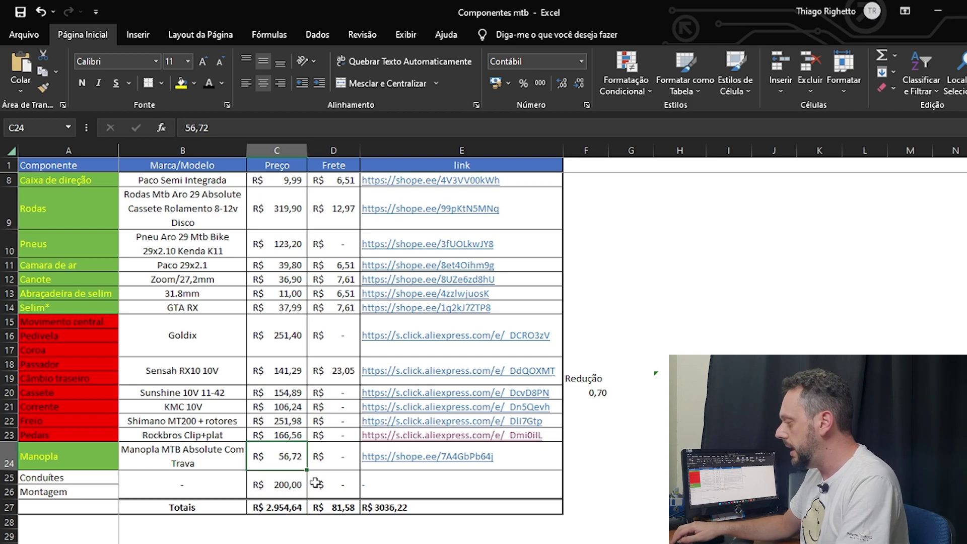
{"action": "left_click", "coordinate": [236, 412]}
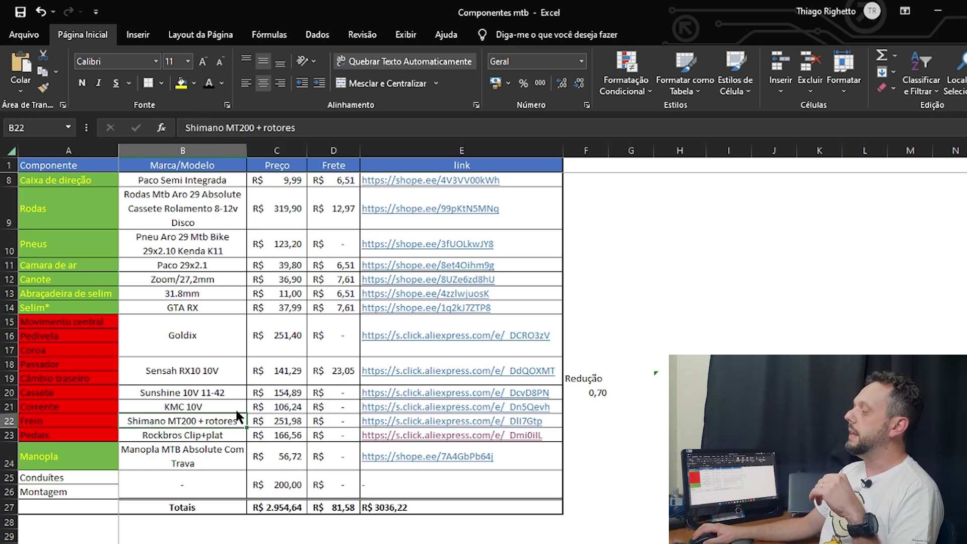
{"action": "left_click_drag", "start_coordinate": [236, 410], "coordinate": [239, 373]}
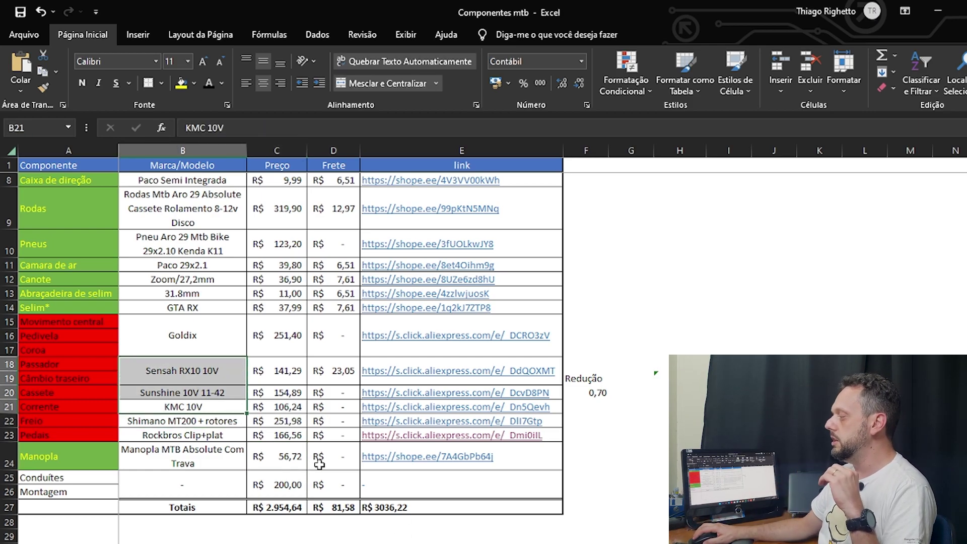
{"action": "left_click", "coordinate": [287, 511]}
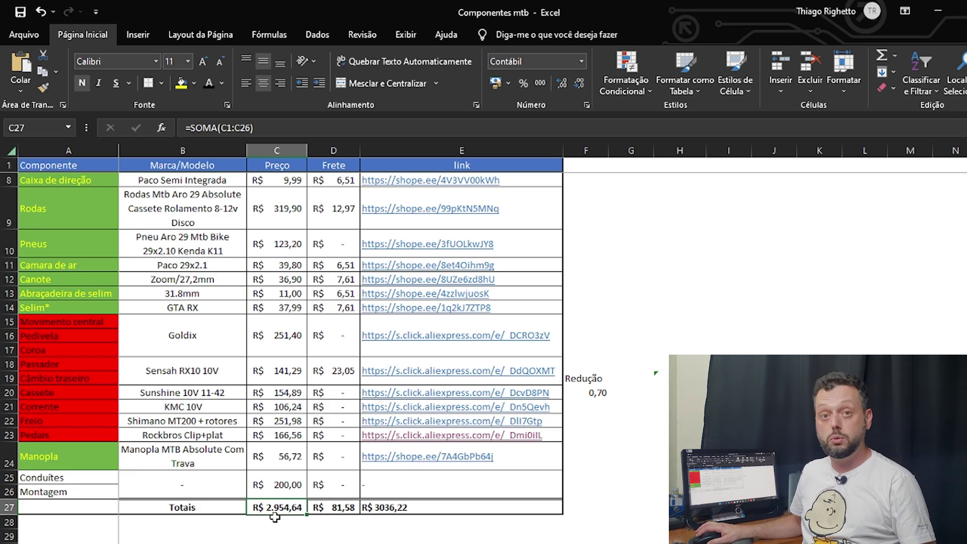
{"action": "left_click", "coordinate": [378, 508]}
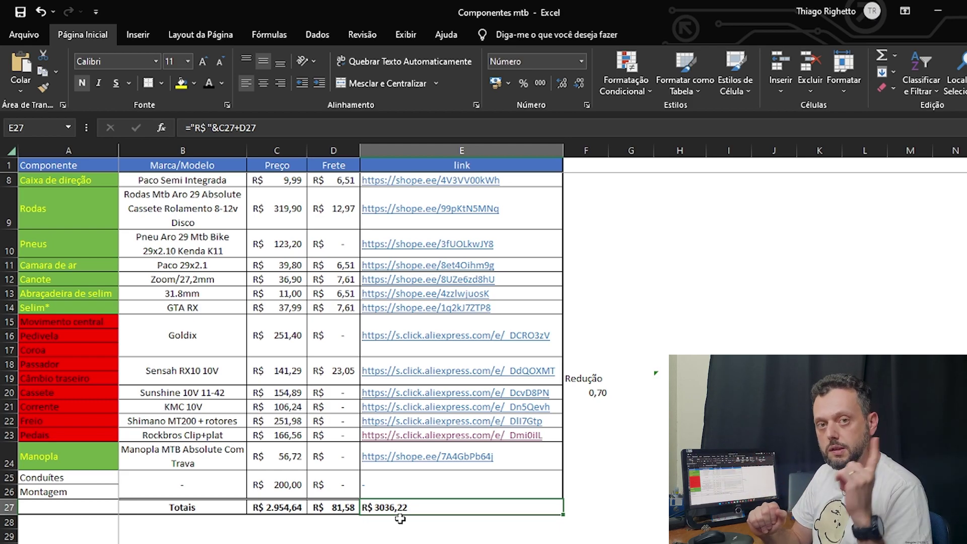
- Review the shifter, cassette and chain prices and make the hidden drivetrain subtotal in H16:H21 black
{"action": "left_click", "coordinate": [226, 372]}
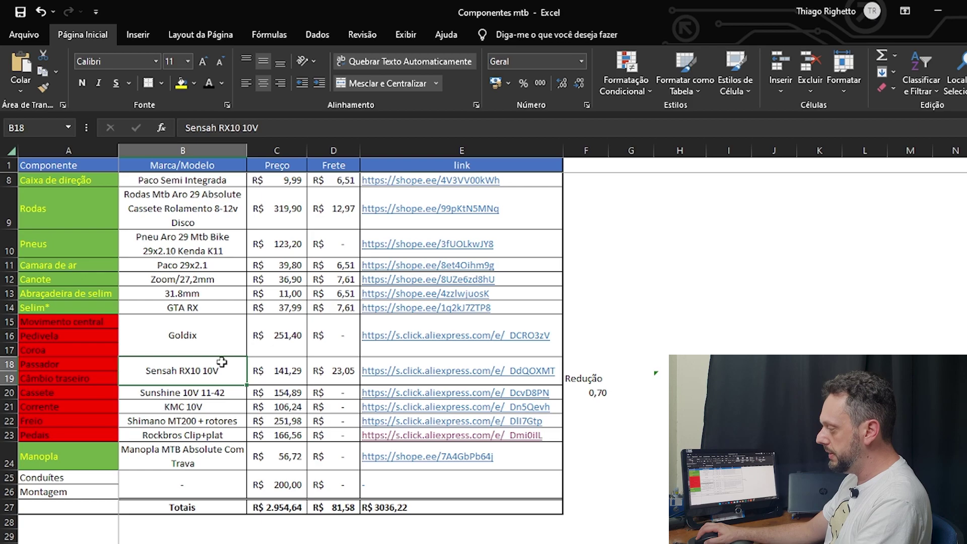
{"action": "left_click_drag", "start_coordinate": [222, 347], "coordinate": [277, 404]}
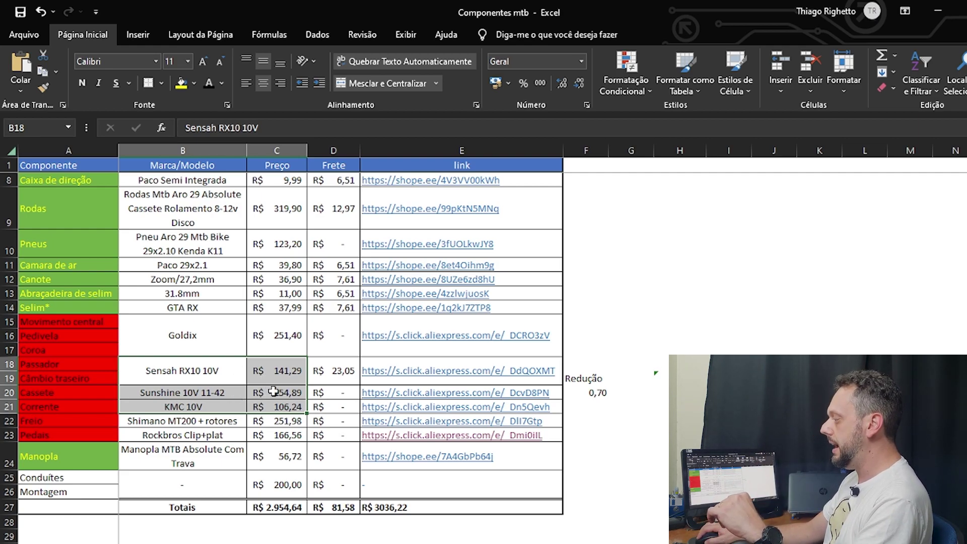
{"action": "left_click_drag", "start_coordinate": [693, 335], "coordinate": [692, 408]}
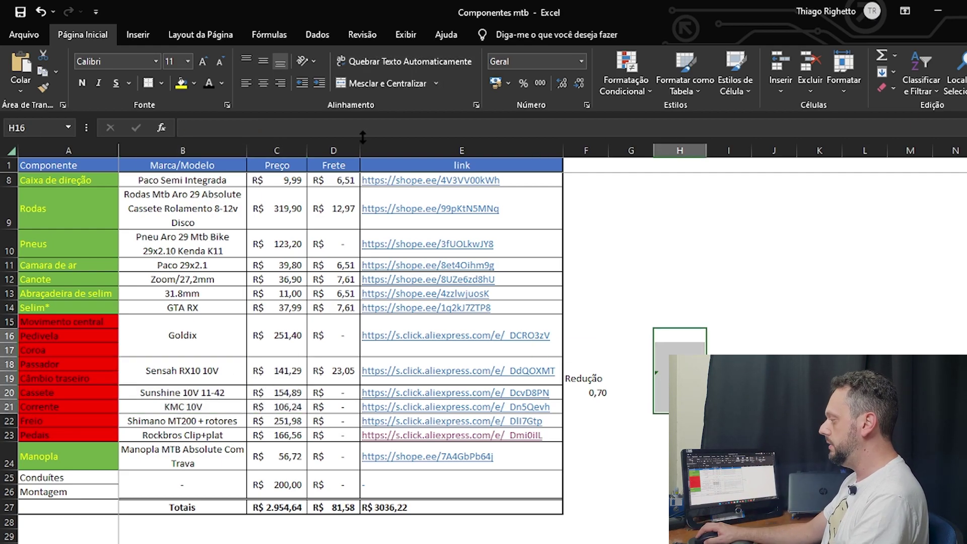
{"action": "left_click", "coordinate": [209, 84]}
{"action": "left_click", "coordinate": [686, 400]}
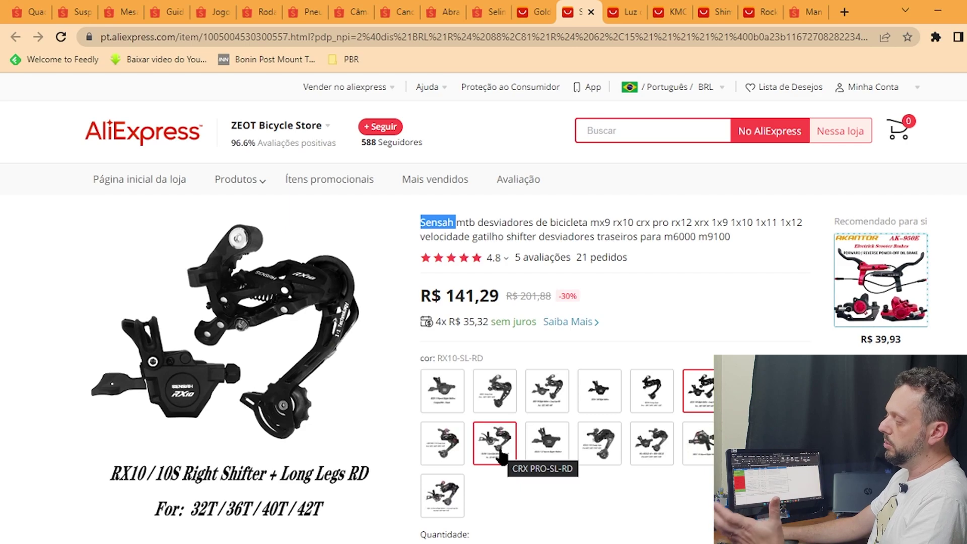
- Compare the photos and prices of the RX10-SL-RD, CRX PRO-SL-RD and XRX-SL-RD options on the Sensah derailleur page
{"action": "left_click", "coordinate": [501, 456]}
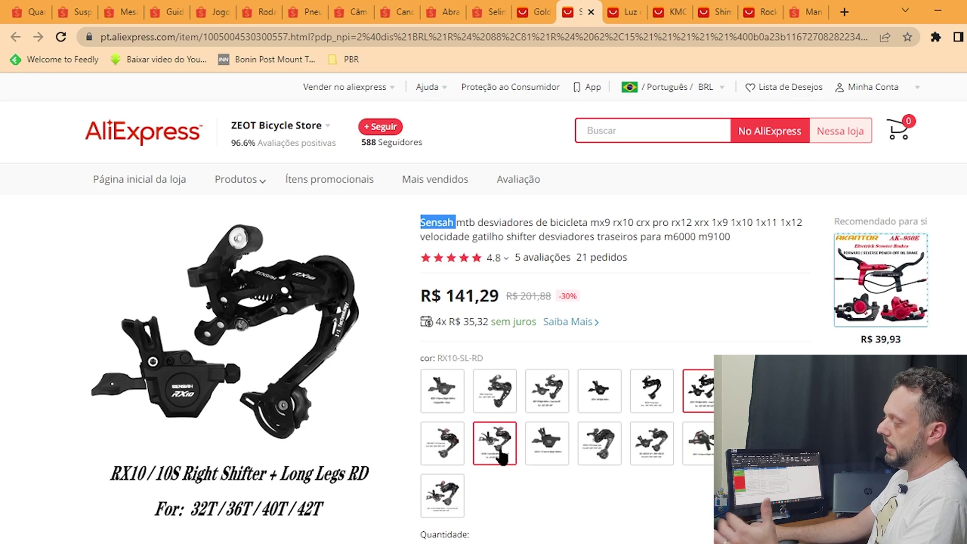
{"action": "left_click", "coordinate": [700, 405]}
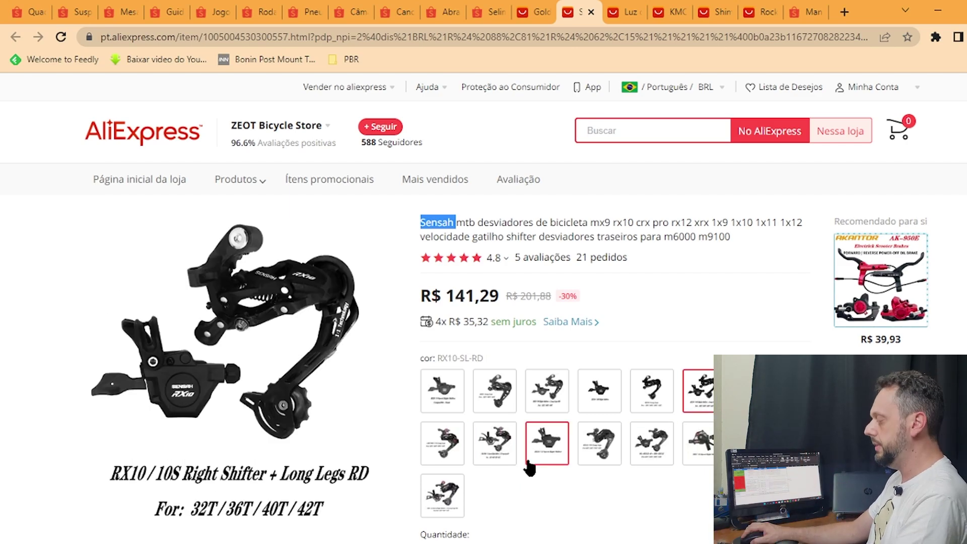
{"action": "left_click", "coordinate": [501, 457]}
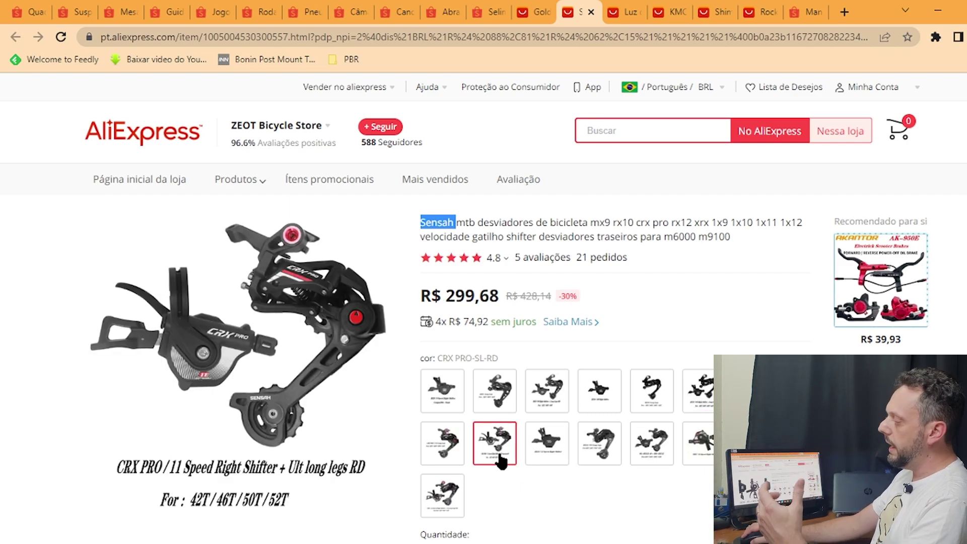
{"action": "mouse_move", "coordinate": [209, 302]}
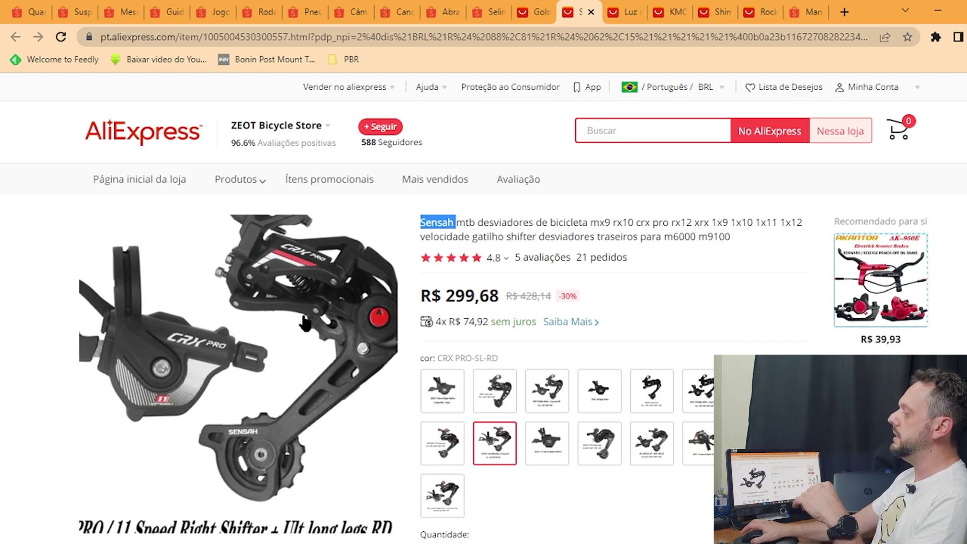
{"action": "left_click", "coordinate": [698, 391]}
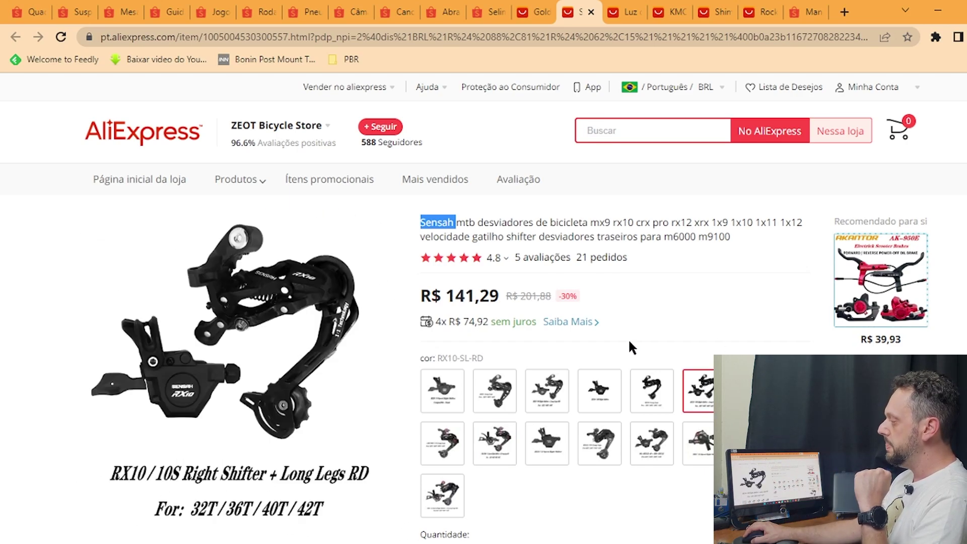
{"action": "left_click", "coordinate": [495, 444]}
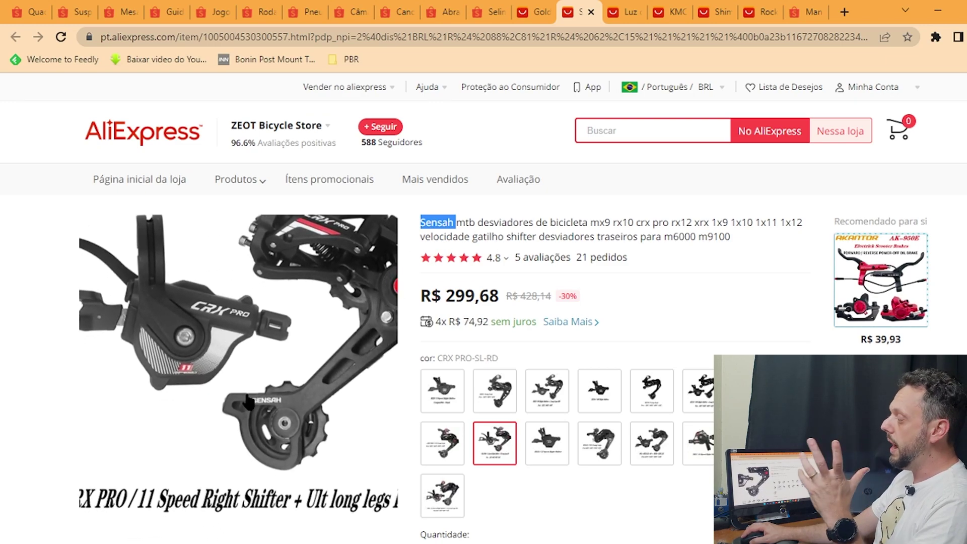
{"action": "left_click", "coordinate": [445, 511]}
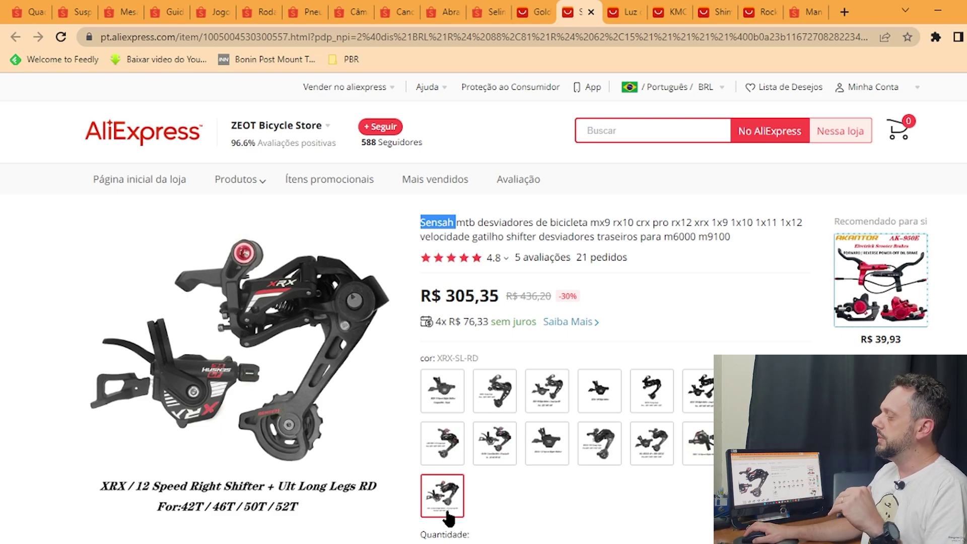
{"action": "left_click", "coordinate": [495, 443]}
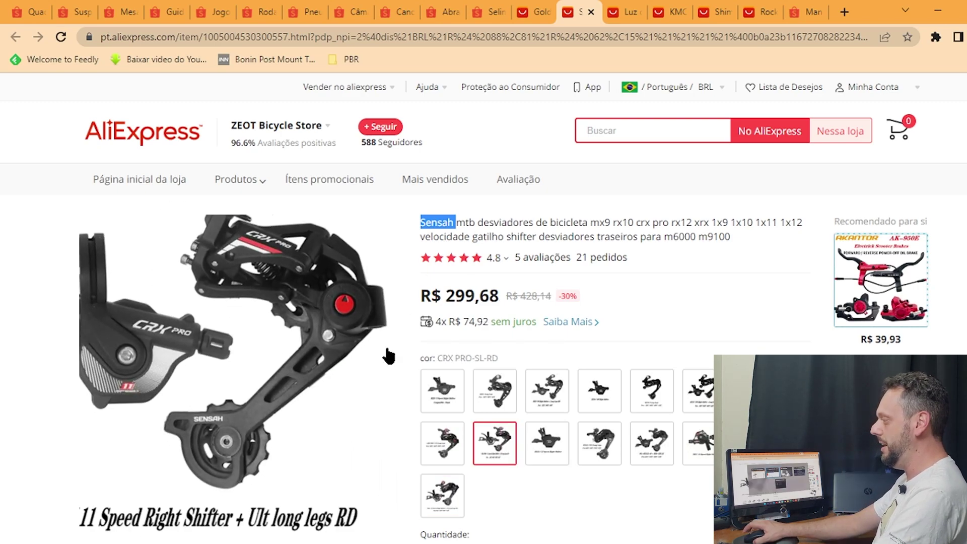
- Switch to Excel and compare the drivetrain subtotals and Redução ratios of the 10V, 11V and 12V builds
{"action": "key", "text": "alt+Tab"}
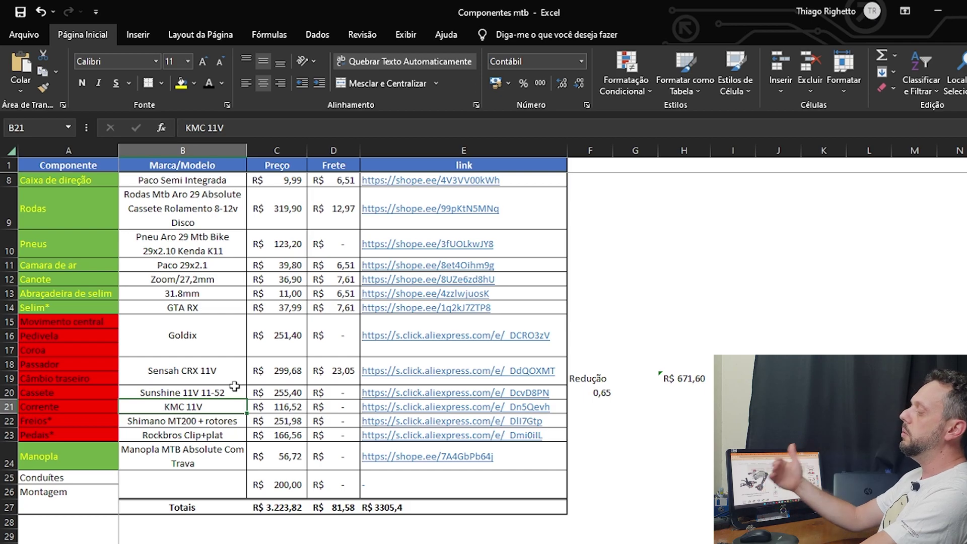
{"action": "left_click", "coordinate": [683, 335]}
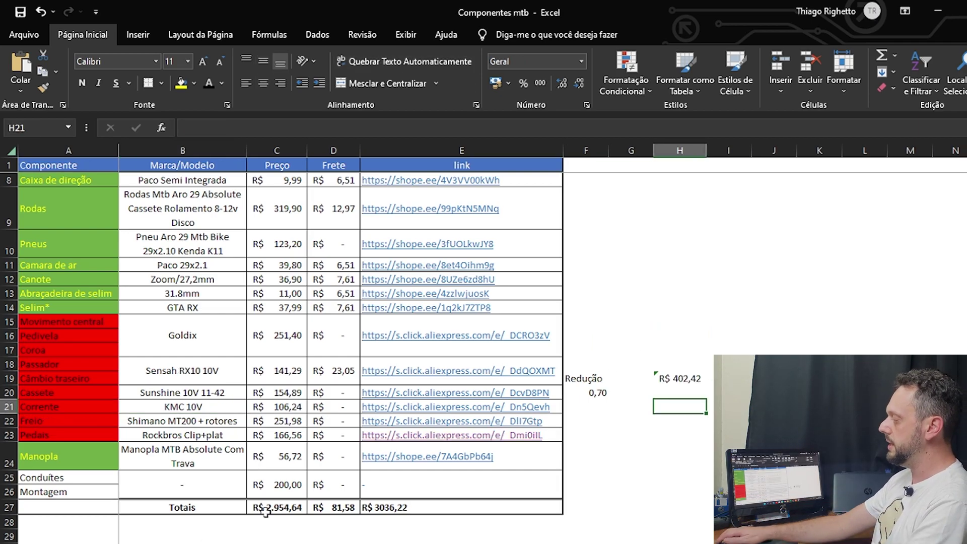
{"action": "left_click", "coordinate": [680, 352]}
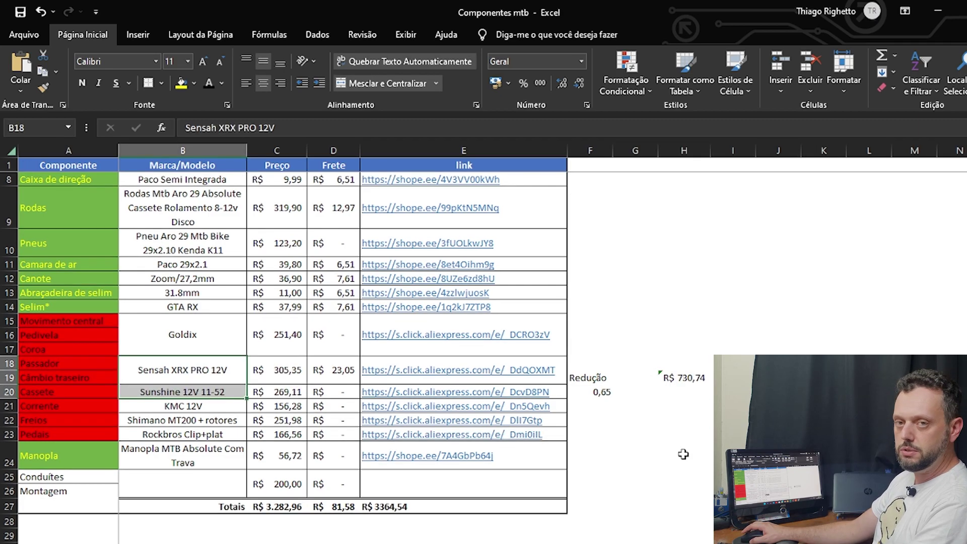
{"action": "left_click", "coordinate": [685, 419]}
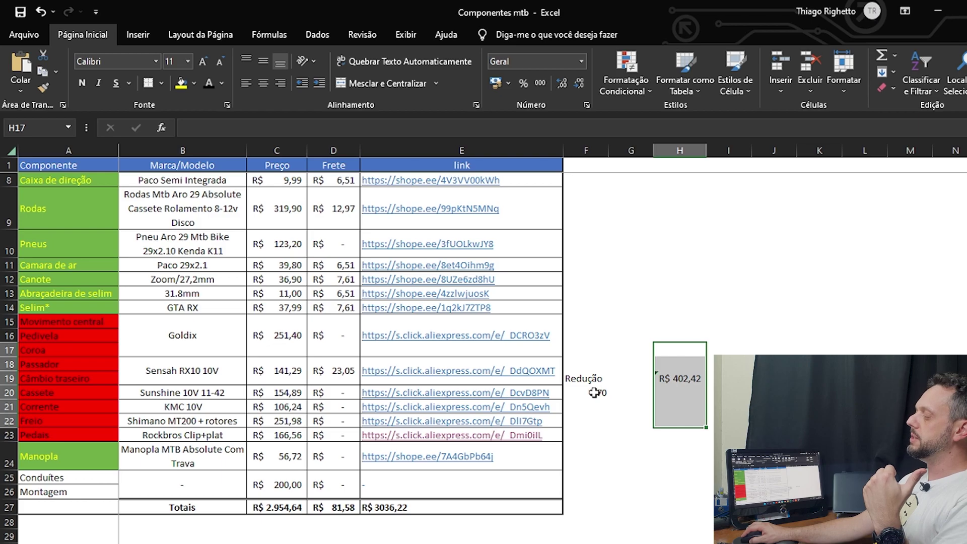
{"action": "left_click", "coordinate": [600, 393]}
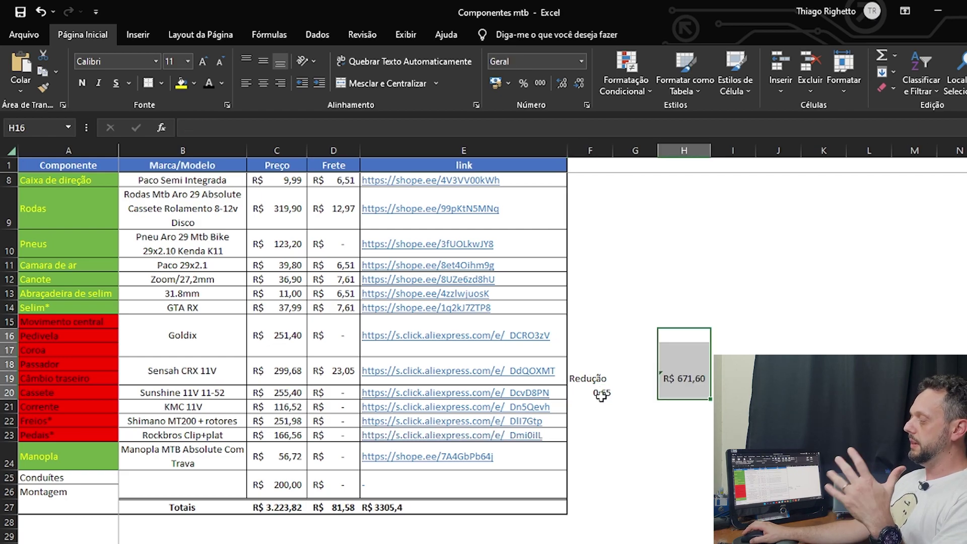
{"action": "left_click", "coordinate": [601, 397]}
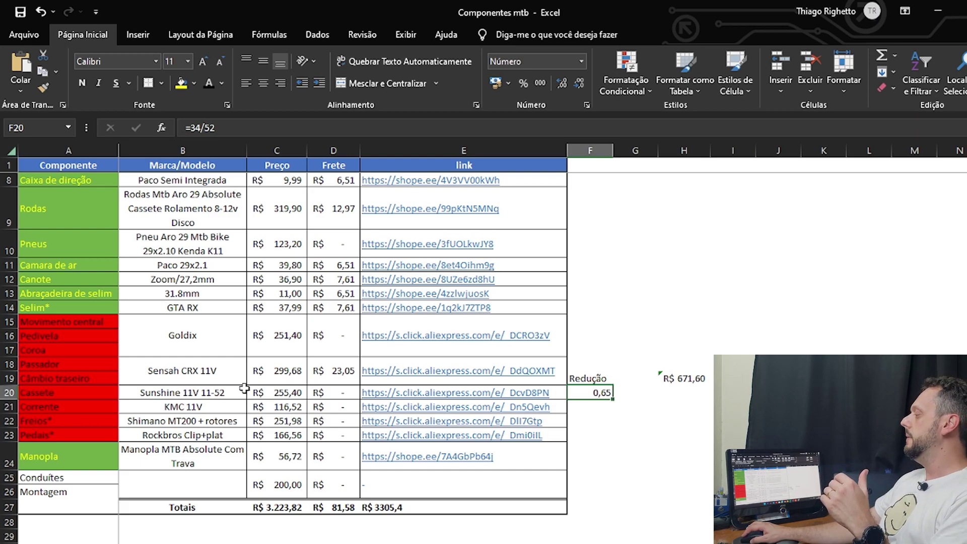
- Change the crankset model in the 11V build to "Goldix 34D"
{"action": "left_click", "coordinate": [217, 348]}
{"action": "double_click", "coordinate": [225, 345]}
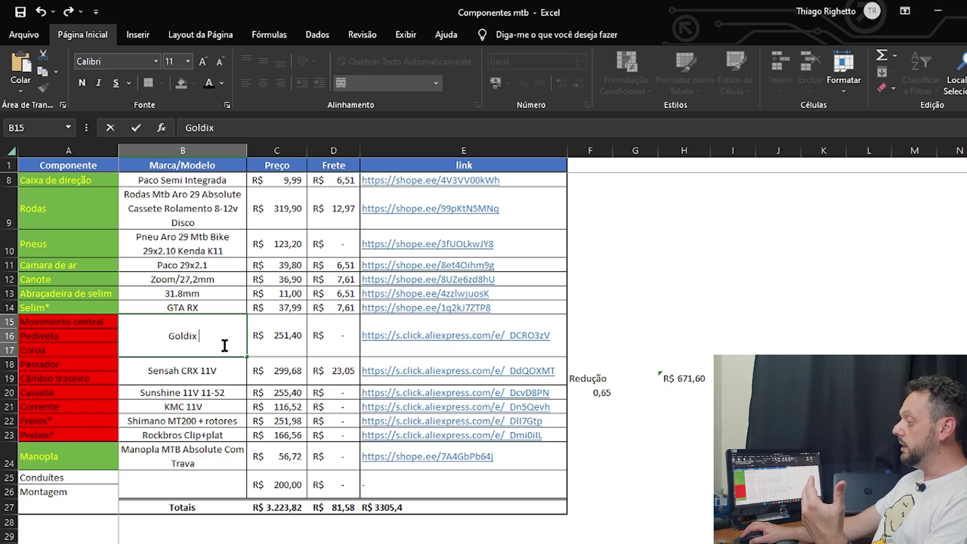
{"action": "type", "text": "34D"}
{"action": "key", "text": "Return"}
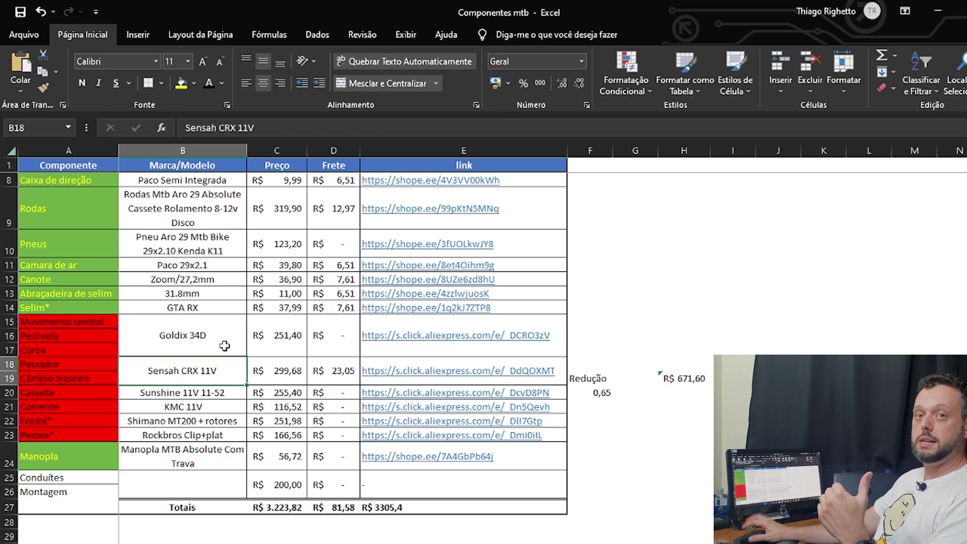
- Review the 12V build's combined total and compare it in the table of First aro 29 1x10V, 1x11V and 1x12V costs
{"action": "left_click", "coordinate": [233, 394]}
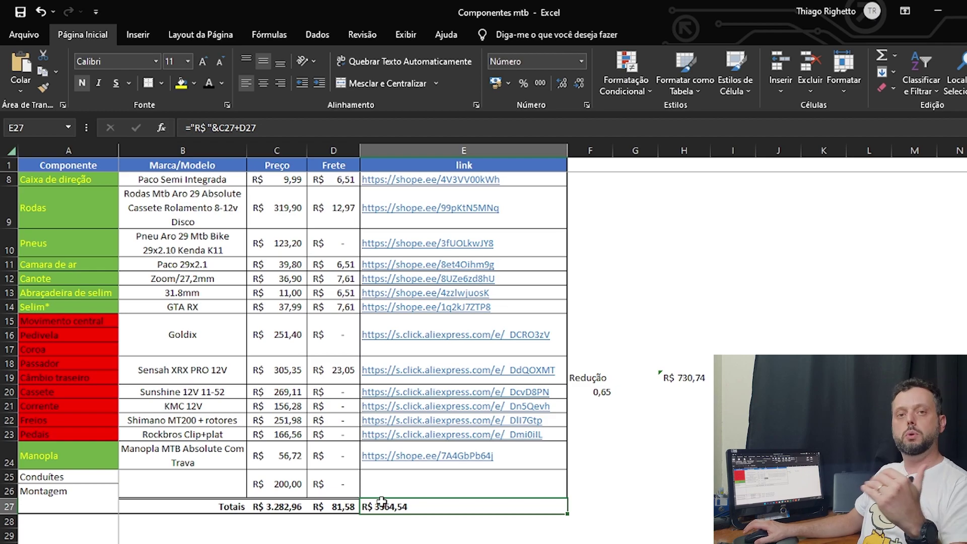
{"action": "scroll", "coordinate": [382, 502], "scroll_direction": "down", "scroll_amount": 7}
{"action": "scroll", "coordinate": [121, 331], "scroll_direction": "up", "scroll_amount": 1}
{"action": "left_click_drag", "start_coordinate": [95, 282], "coordinate": [182, 283]}
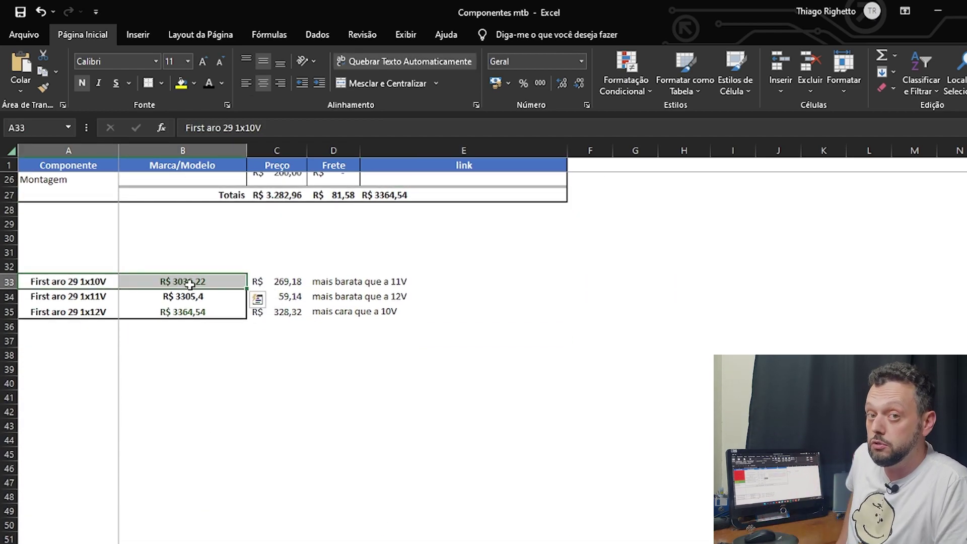
{"action": "scroll", "coordinate": [158, 297], "scroll_direction": "up", "scroll_amount": 1}
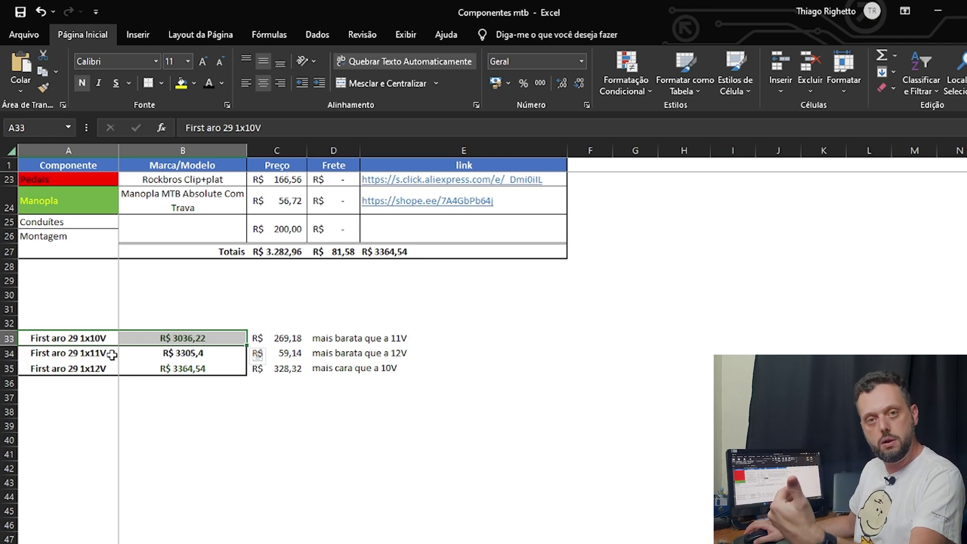
- Compare the First aro 29 1x11V and 1x12V totals and check their price difference in the summary table
{"action": "left_click", "coordinate": [159, 408]}
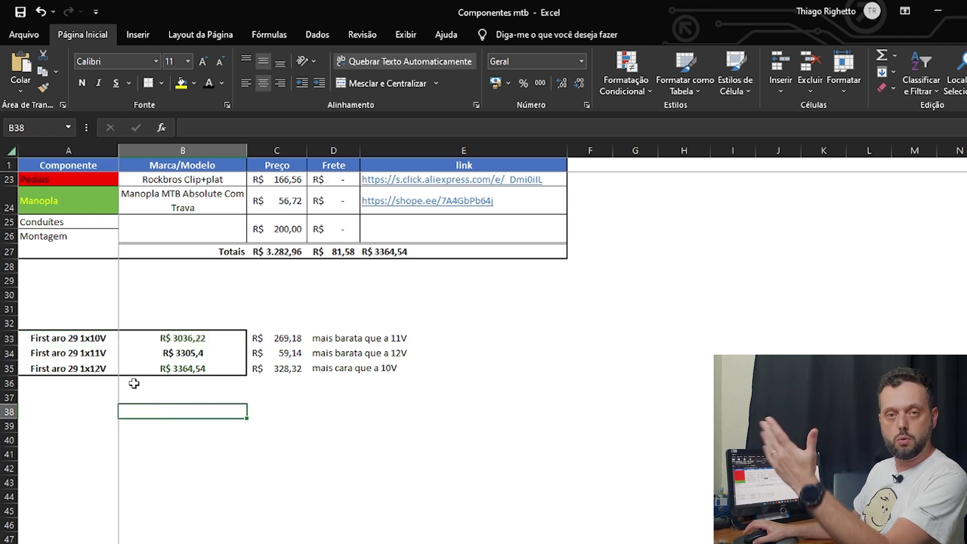
{"action": "left_click", "coordinate": [98, 365]}
{"action": "left_click_drag", "start_coordinate": [99, 354], "coordinate": [134, 369]}
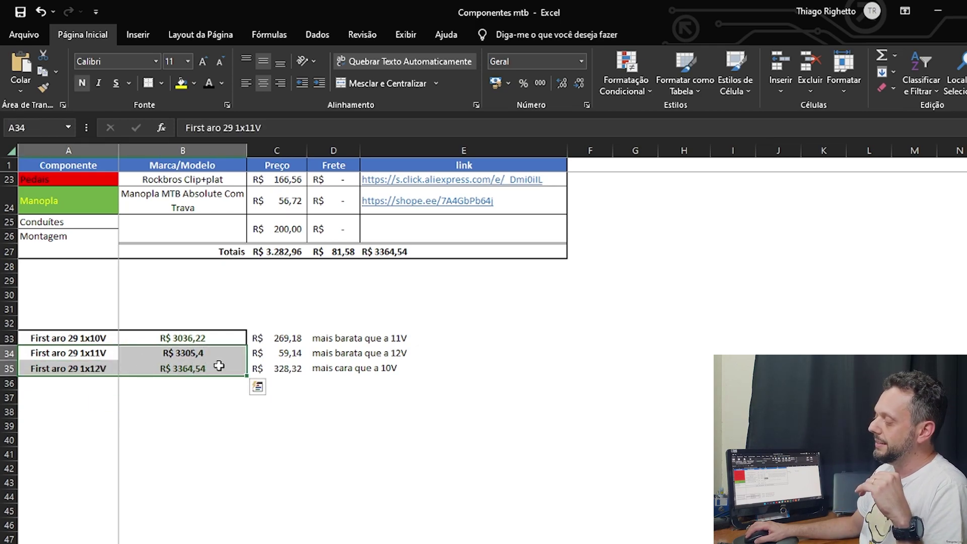
{"action": "left_click", "coordinate": [286, 354]}
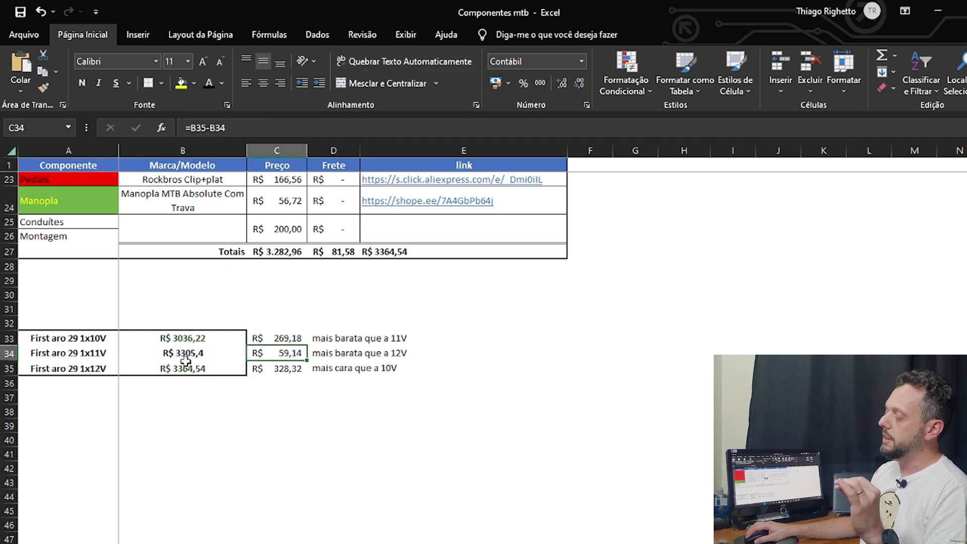
{"action": "mouse_move", "coordinate": [96, 354]}
{"action": "left_mouse_down"}
{"action": "mouse_move", "coordinate": [97, 369]}
{"action": "mouse_move", "coordinate": [98, 339]}
{"action": "left_mouse_up"}
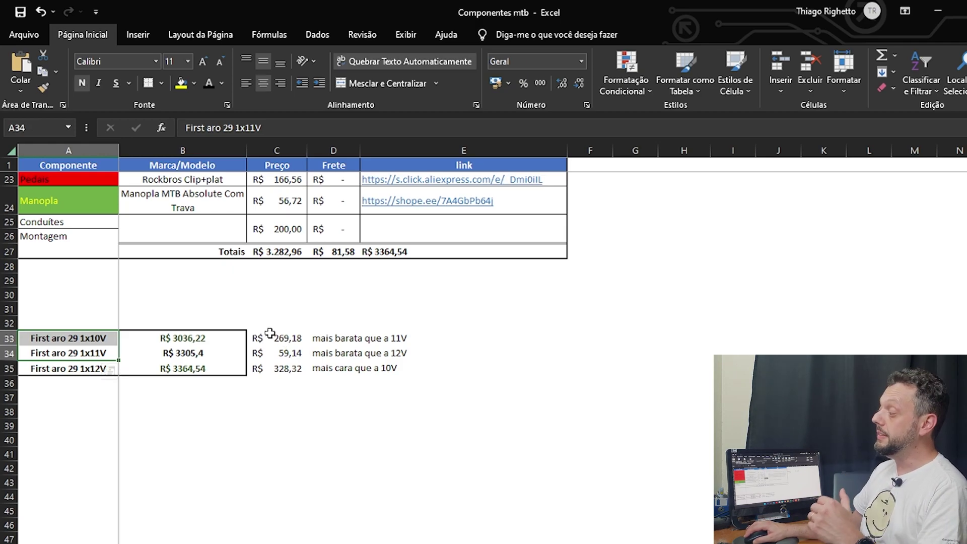
{"action": "left_click_drag", "start_coordinate": [105, 352], "coordinate": [112, 369]}
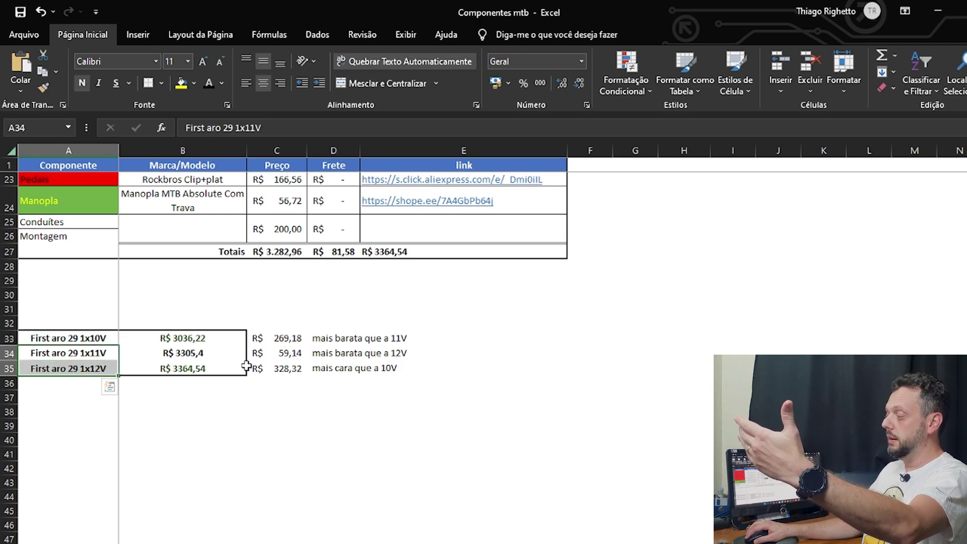
{"action": "left_click", "coordinate": [280, 355]}
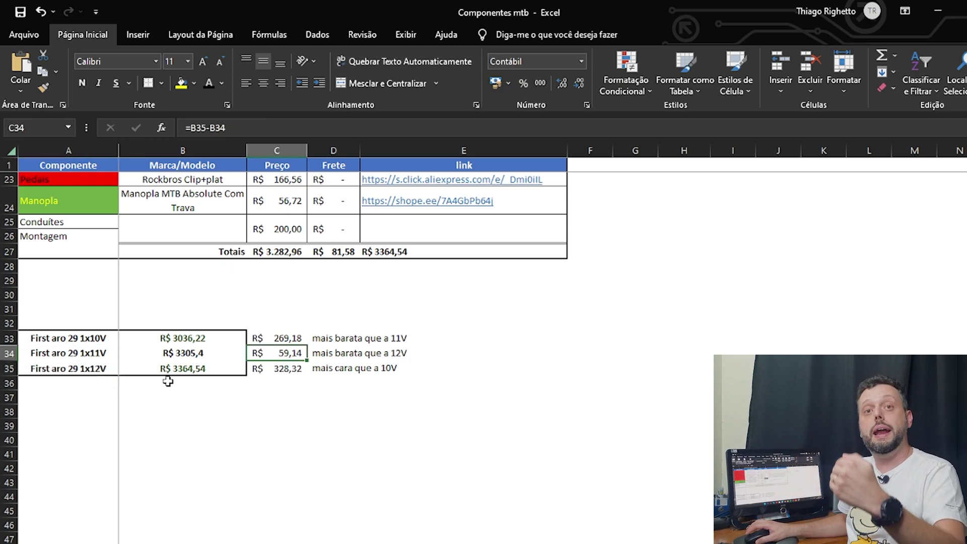
- Compare the 1x10V total with the 1x11V and 1x12V totals and check the price difference between 12V and 10V
{"action": "left_click_drag", "start_coordinate": [194, 354], "coordinate": [200, 339]}
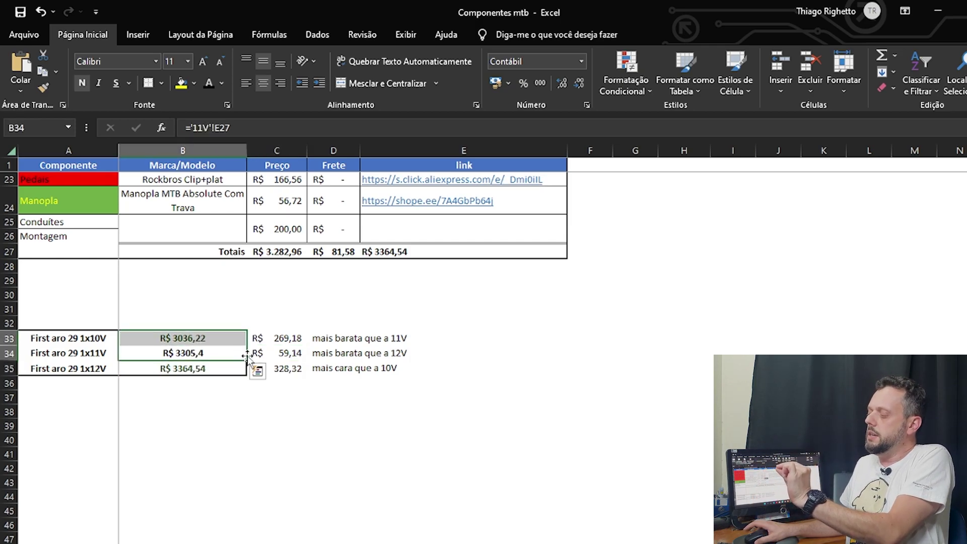
{"action": "left_click", "coordinate": [221, 371]}
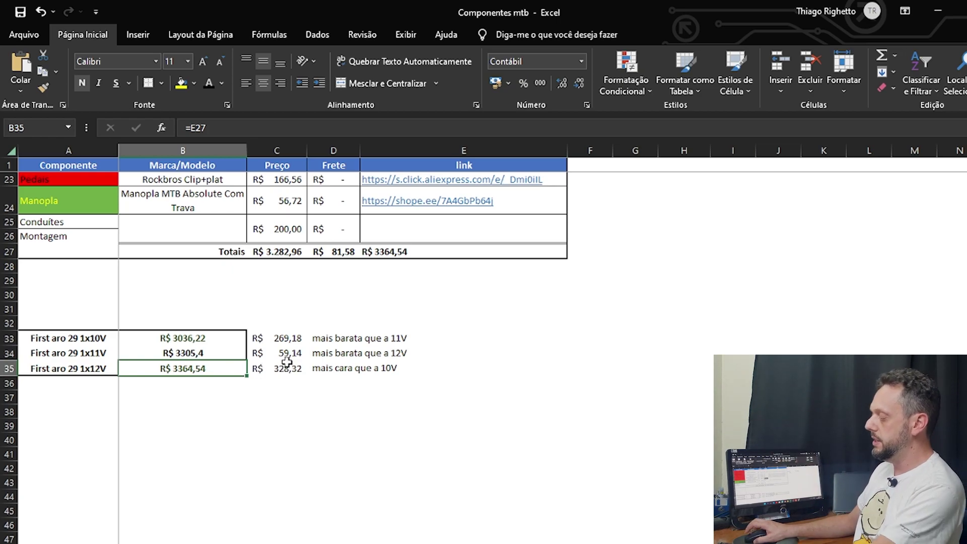
{"action": "left_click_drag", "start_coordinate": [86, 353], "coordinate": [190, 353]}
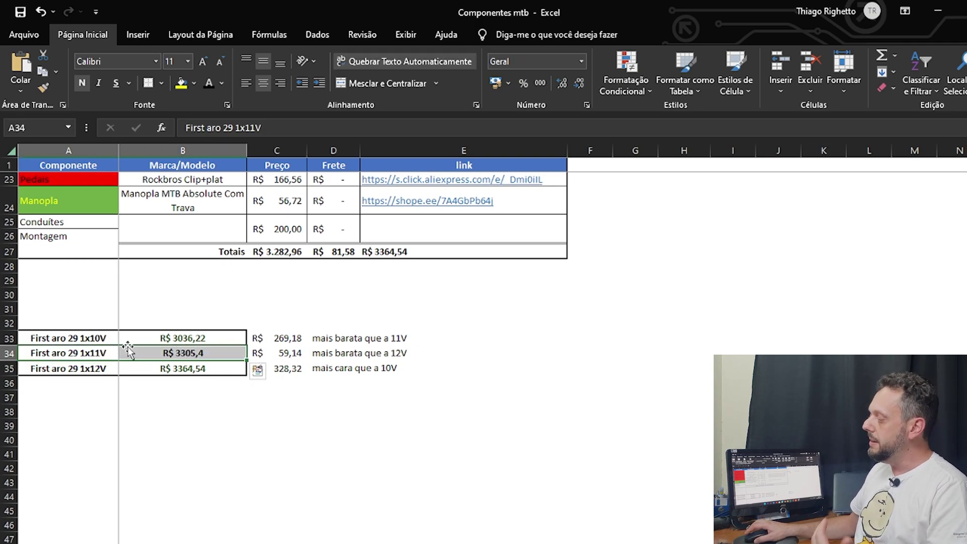
{"action": "left_click_drag", "start_coordinate": [110, 341], "coordinate": [130, 339]}
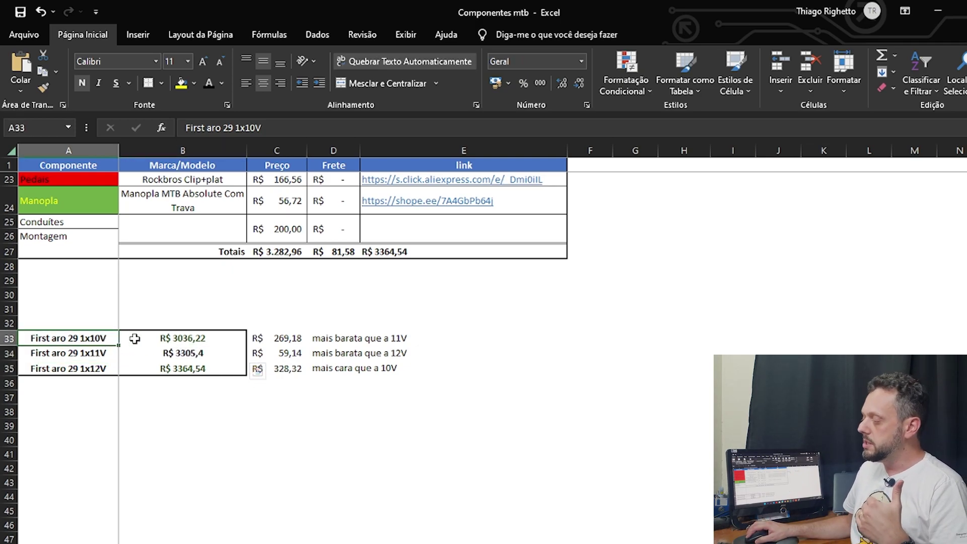
{"action": "left_click_drag", "start_coordinate": [104, 369], "coordinate": [141, 366]}
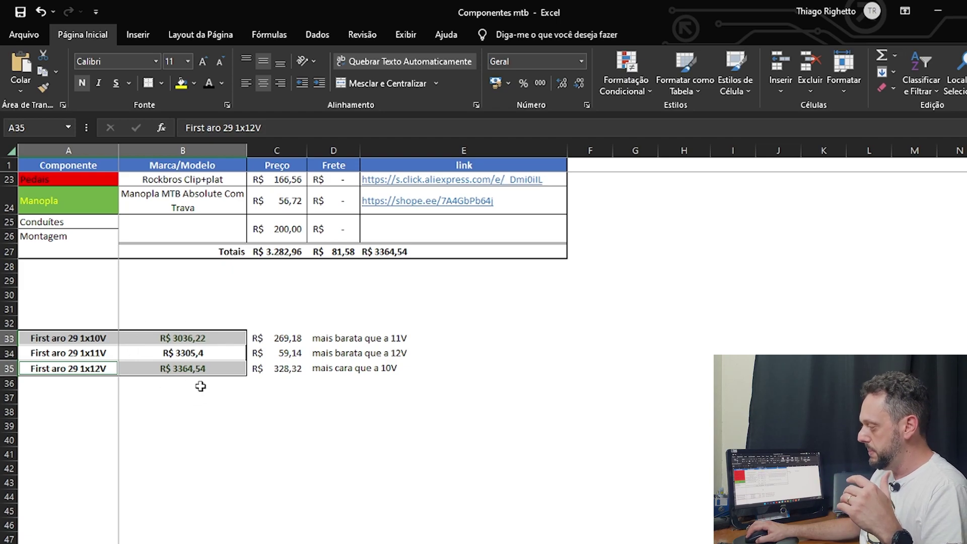
{"action": "left_click", "coordinate": [226, 369]}
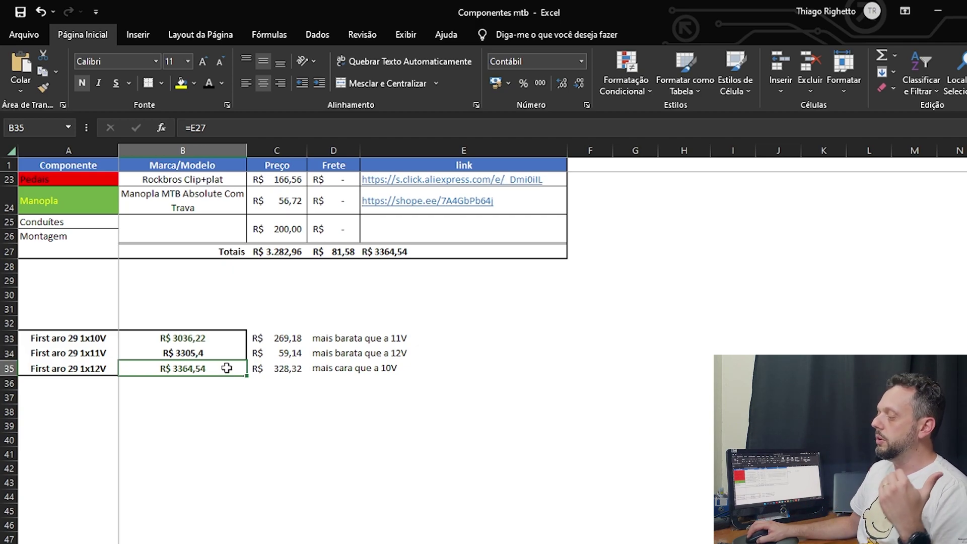
{"action": "left_click", "coordinate": [228, 341]}
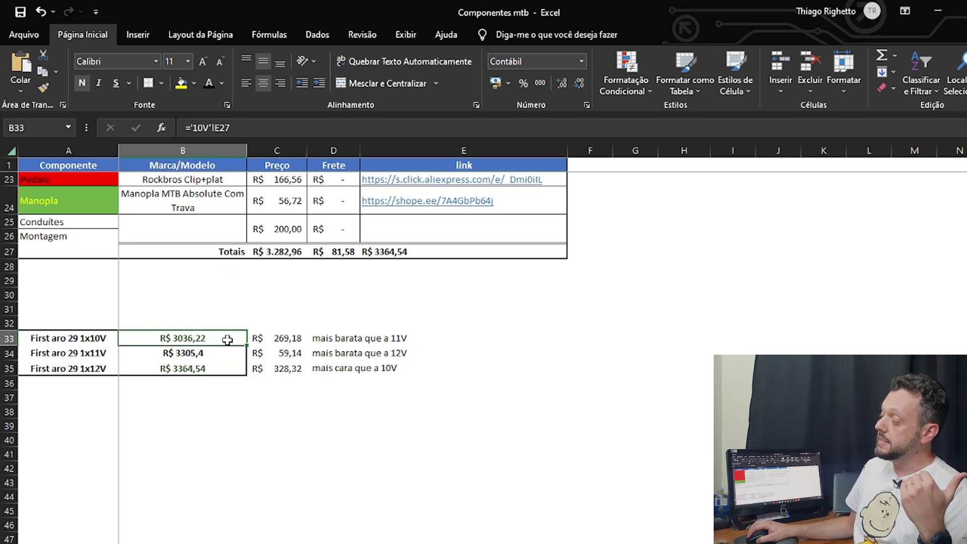
{"action": "left_click", "coordinate": [288, 368]}
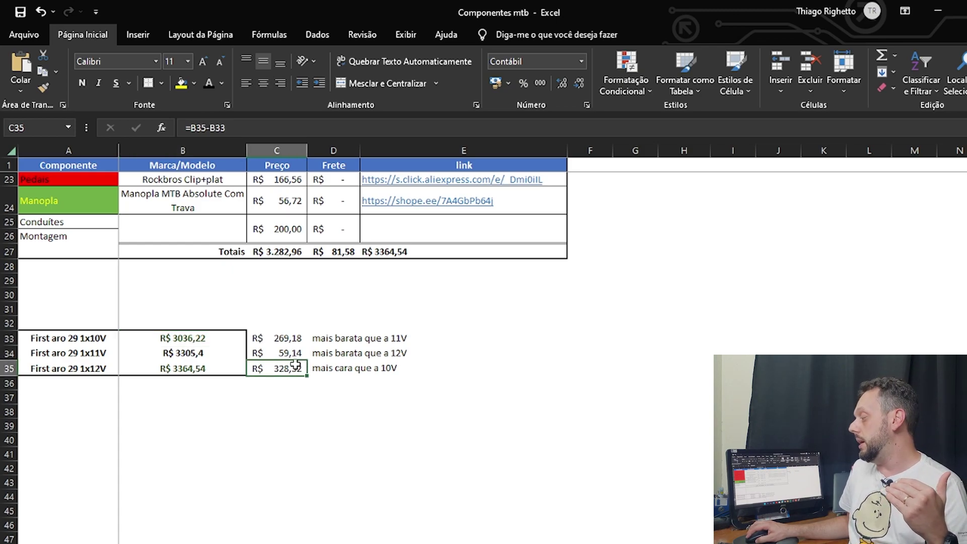